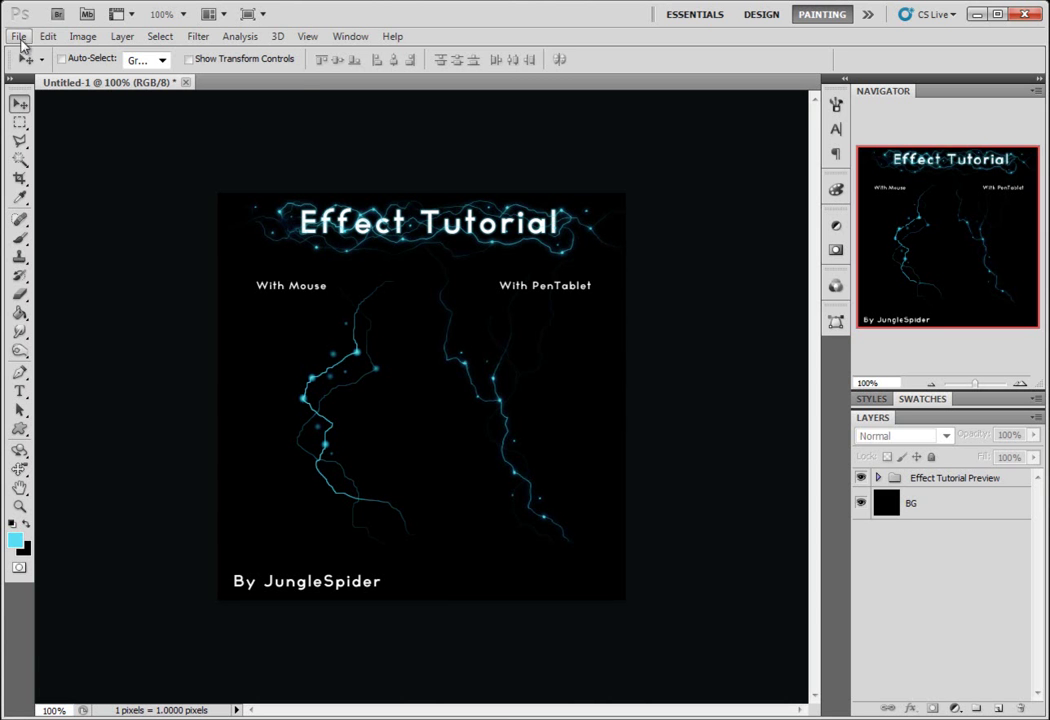
Create a new 400 x 400 px document.
{"action": "left_click", "coordinate": [20, 36]}
{"action": "left_click", "coordinate": [50, 52]}
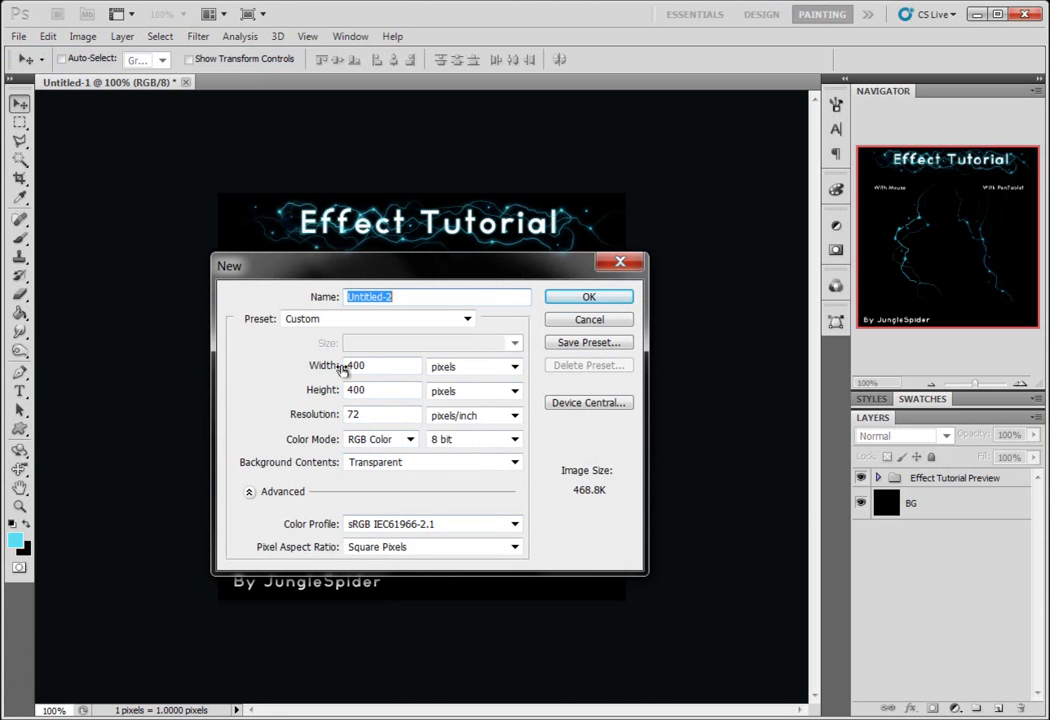
{"action": "left_click", "coordinate": [596, 302]}
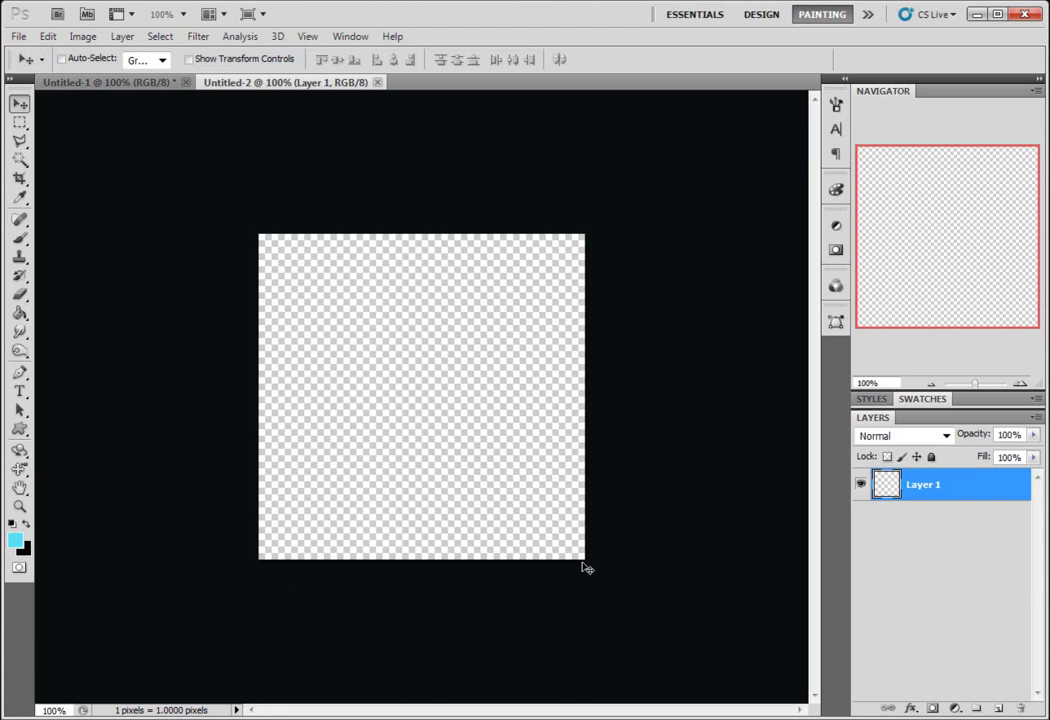
Fill the canvas with black using the Paint Bucket.
{"action": "left_click", "coordinate": [26, 523]}
{"action": "left_click", "coordinate": [22, 316]}
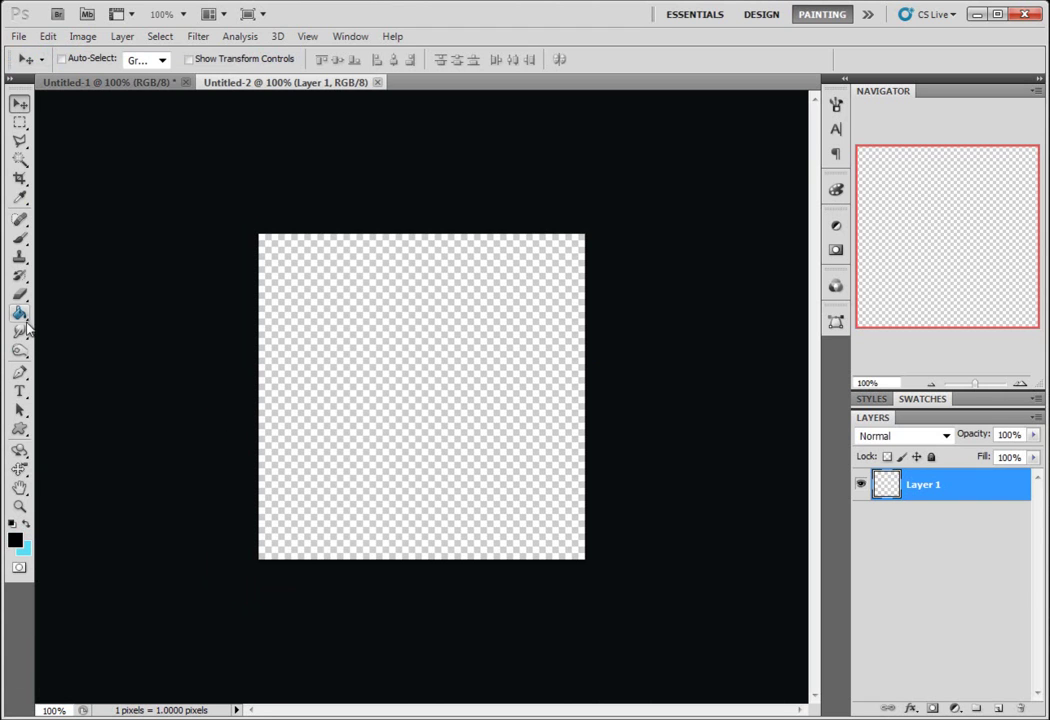
{"action": "left_click", "coordinate": [456, 412]}
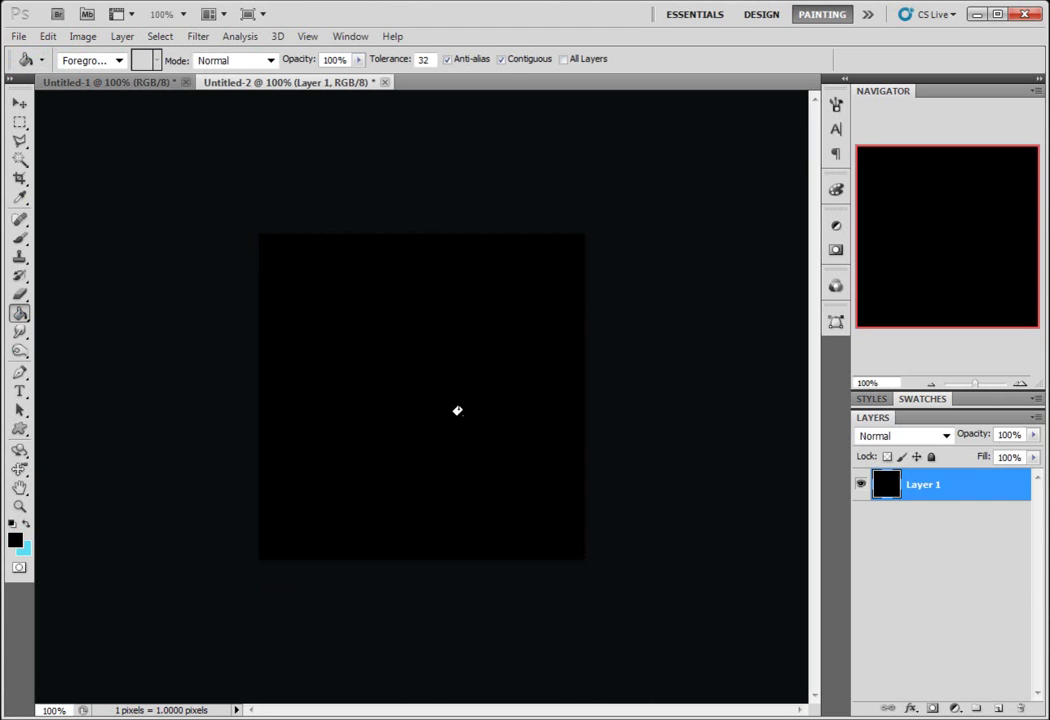
Add an empty layer and set the foreground colour to cyan #58ddf5.
{"action": "left_click", "coordinate": [997, 708]}
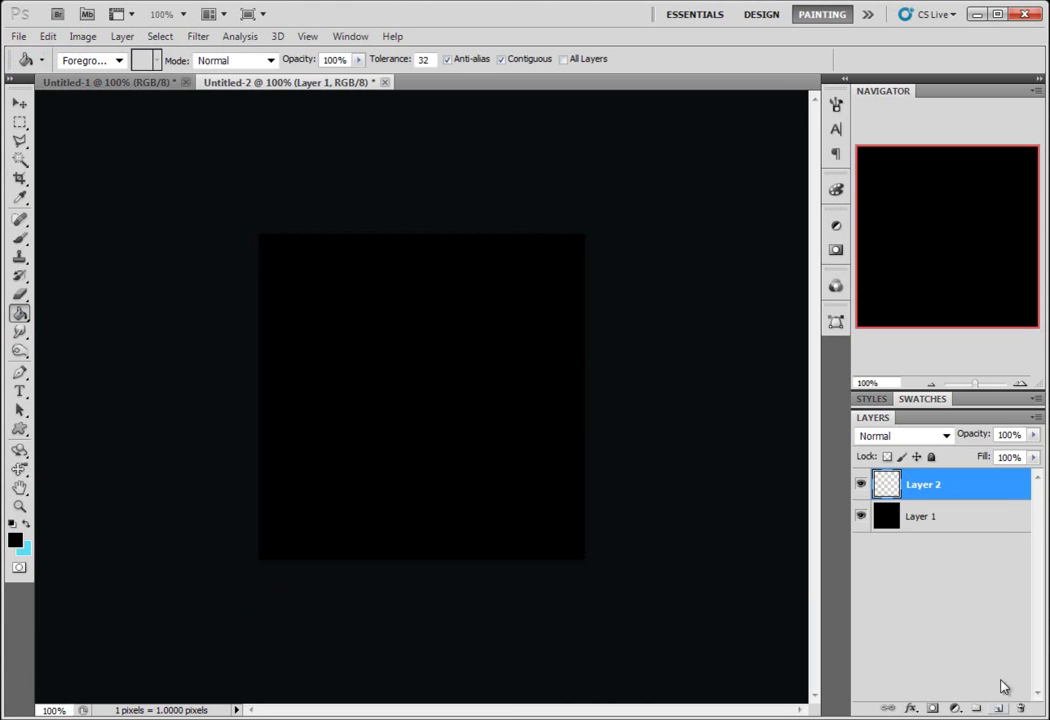
{"action": "key", "text": "x"}
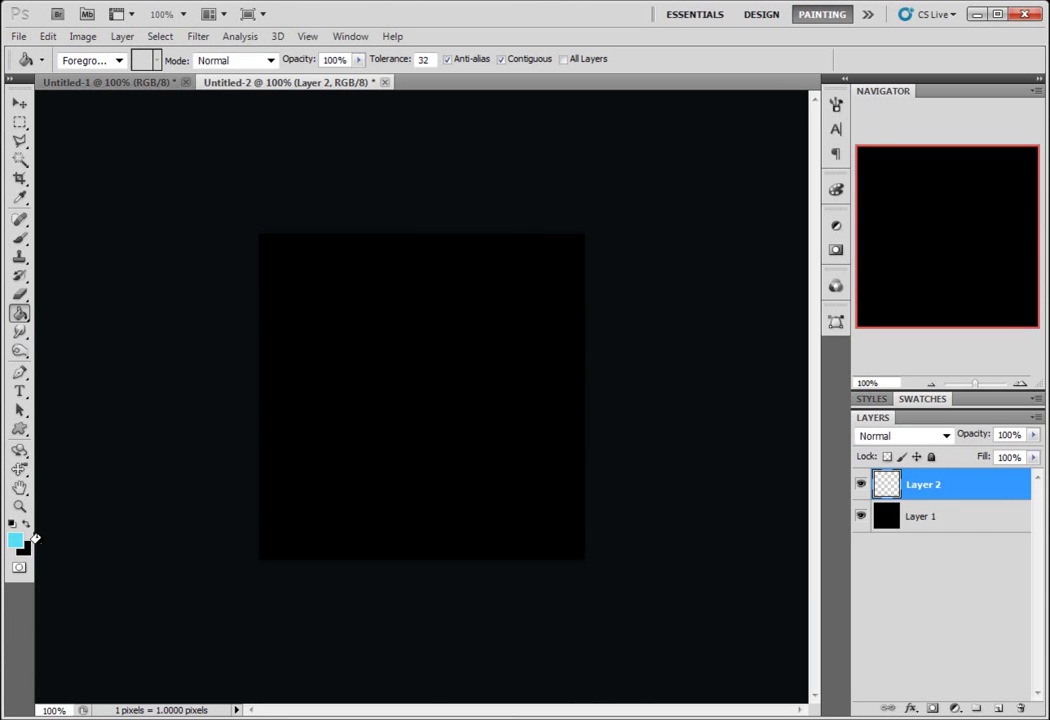
{"action": "left_click", "coordinate": [18, 541]}
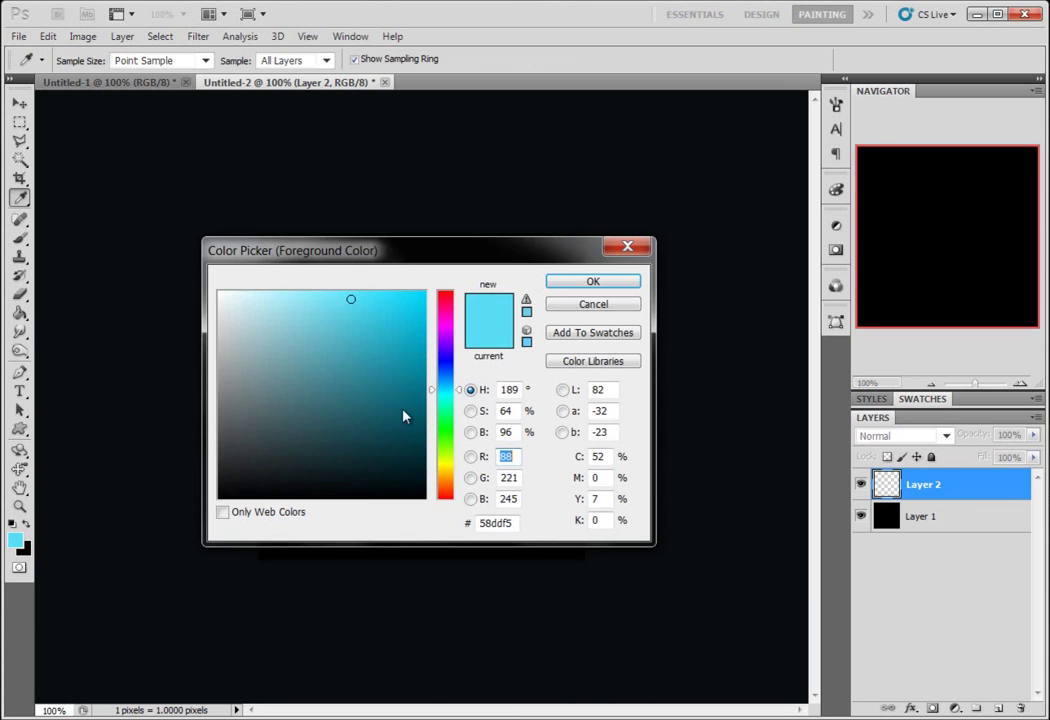
{"action": "left_click", "coordinate": [619, 282]}
Set the brush to 1 px, 100% hardness and 100% opacity.
{"action": "key", "text": "g"}
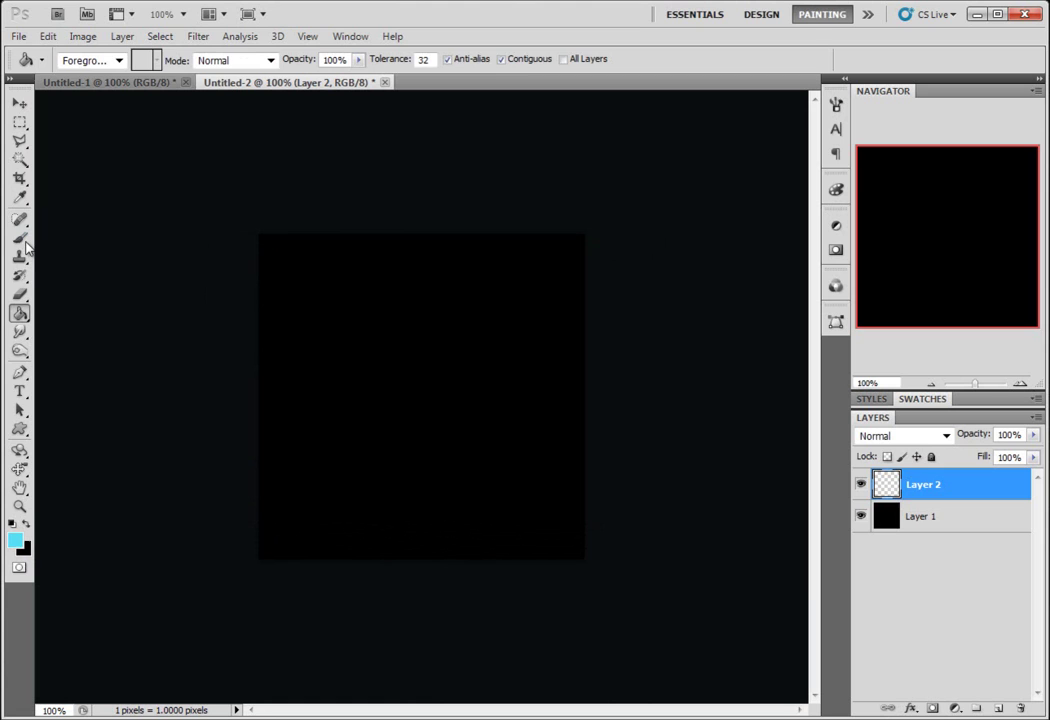
{"action": "left_click", "coordinate": [19, 238]}
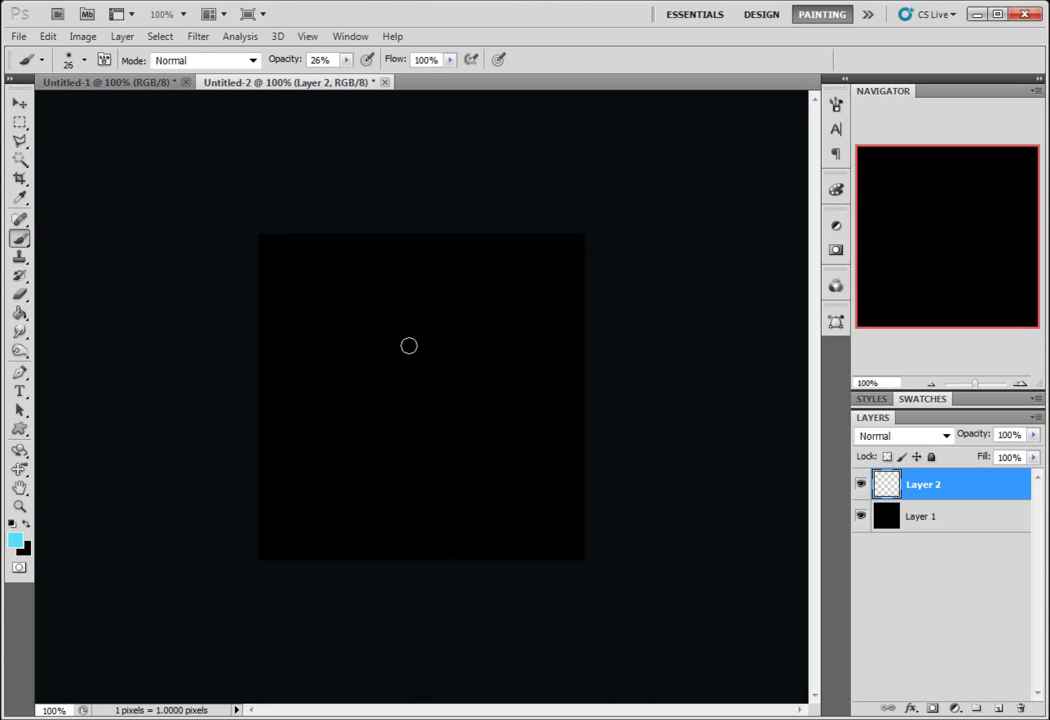
{"action": "right_click", "coordinate": [412, 347]}
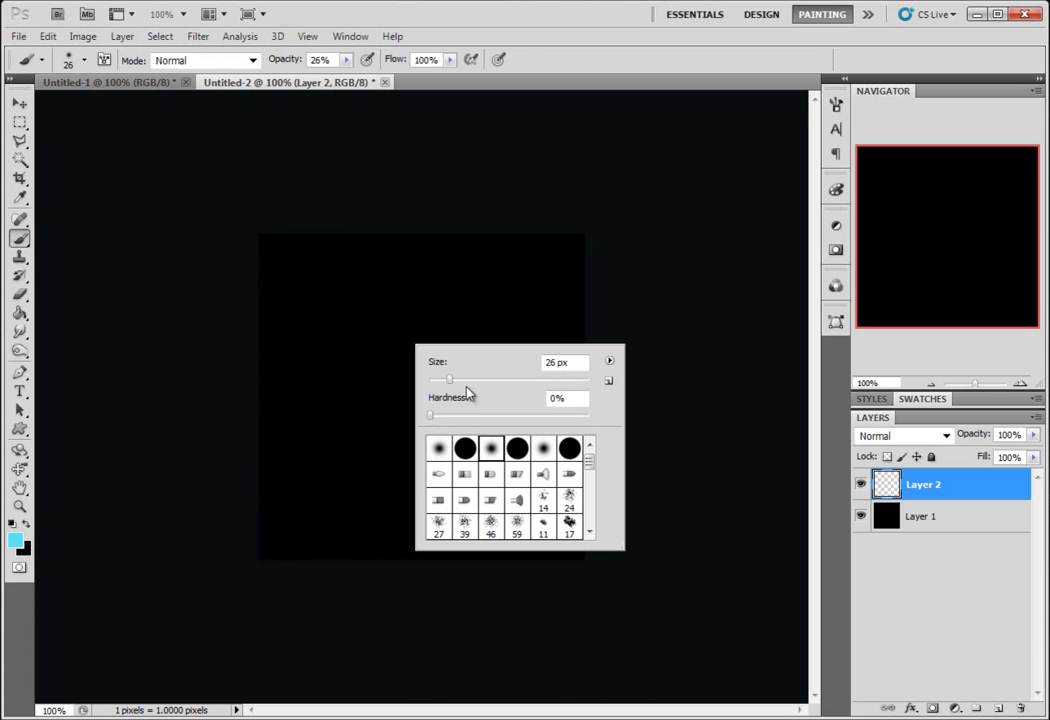
{"action": "left_click_drag", "start_coordinate": [452, 381], "coordinate": [427, 378]}
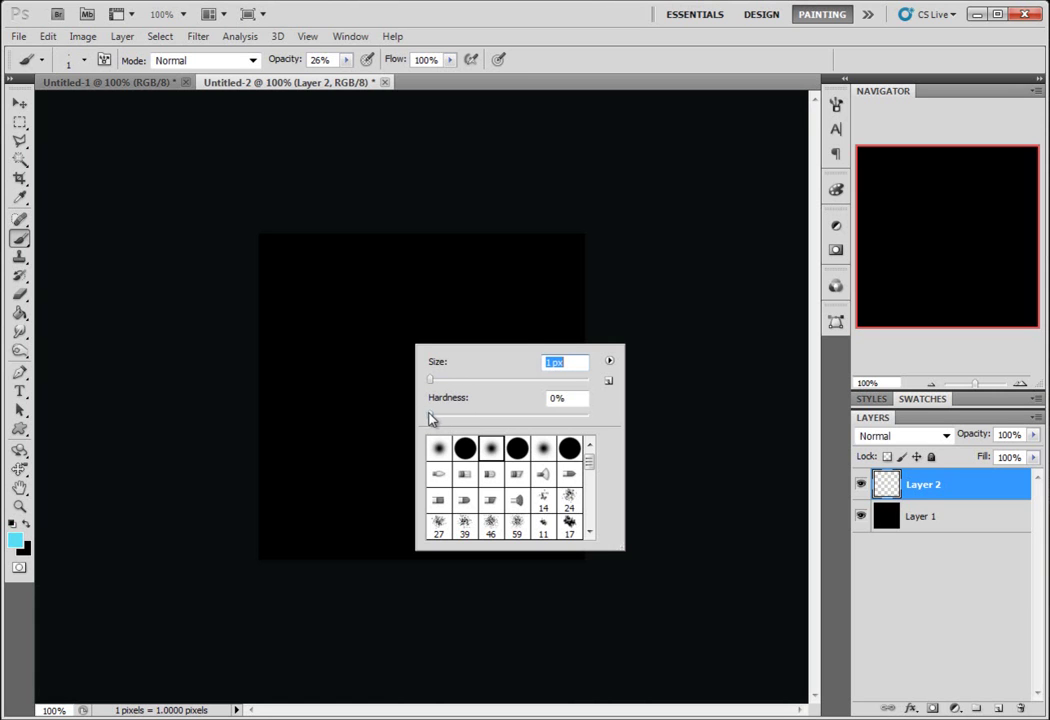
{"action": "left_click_drag", "start_coordinate": [431, 416], "coordinate": [590, 416]}
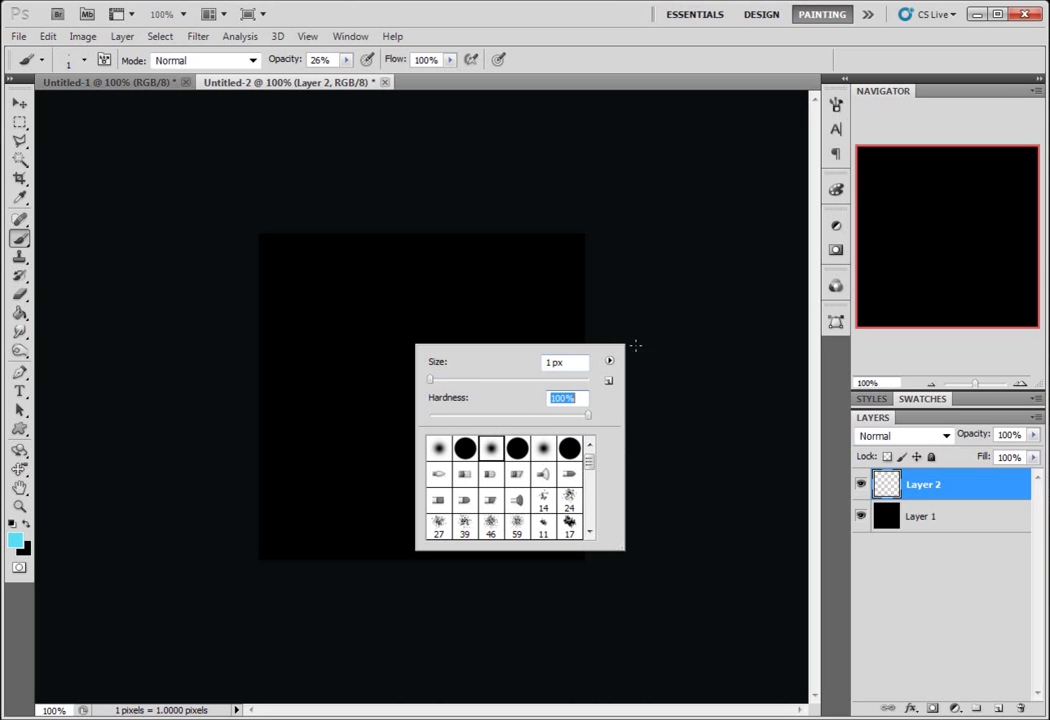
{"action": "left_click", "coordinate": [289, 52]}
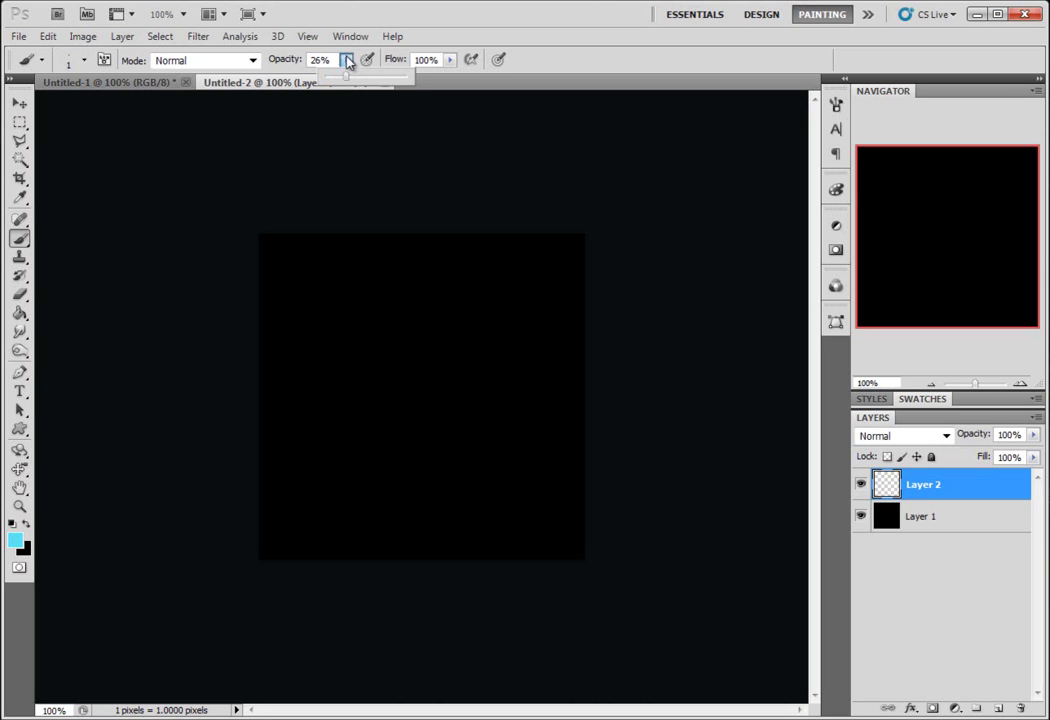
{"action": "left_click_drag", "start_coordinate": [346, 80], "coordinate": [424, 87]}
Turn off Shape Dynamics in the Brush panel for an even, untapered line.
{"action": "left_click", "coordinate": [837, 105]}
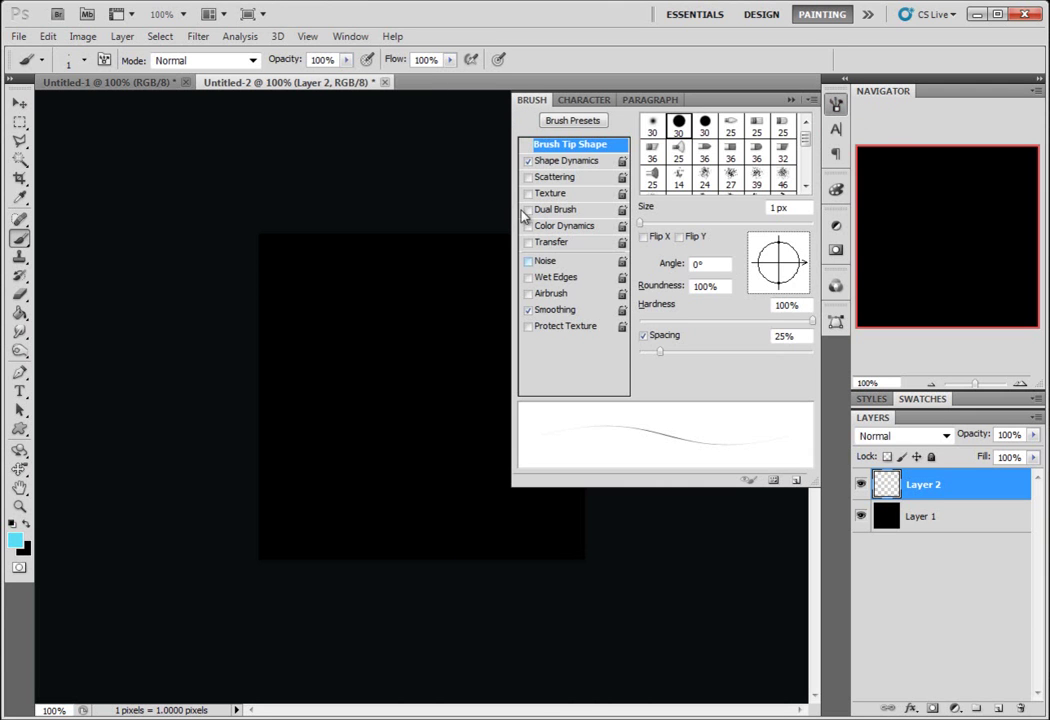
{"action": "left_click", "coordinate": [528, 162]}
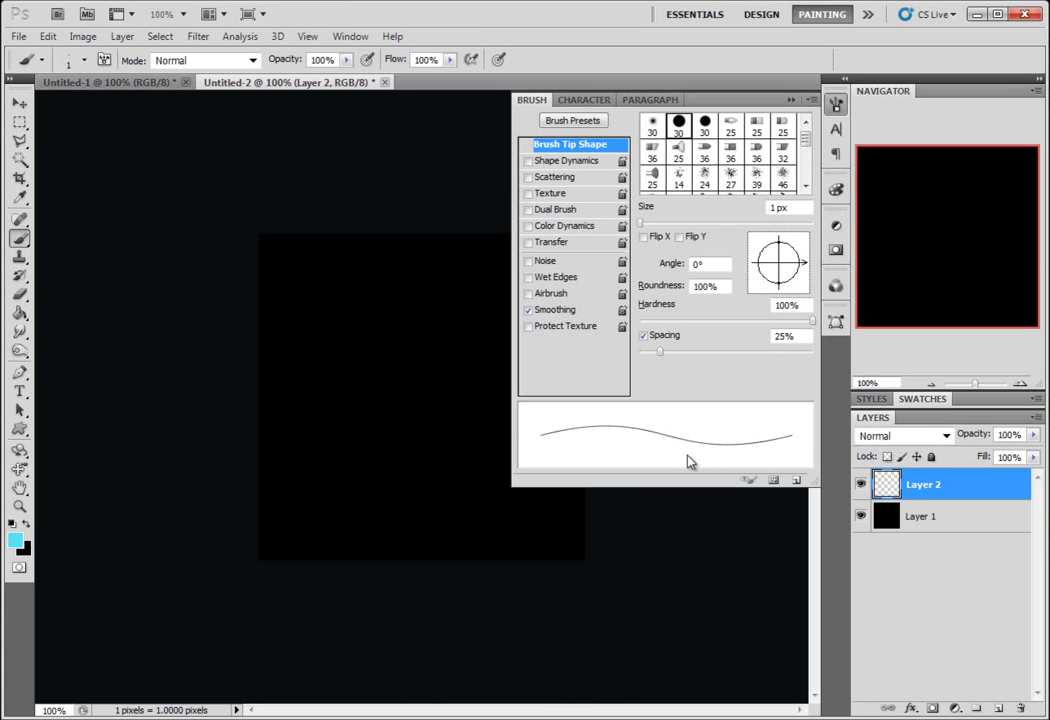
{"action": "left_click", "coordinate": [790, 101]}
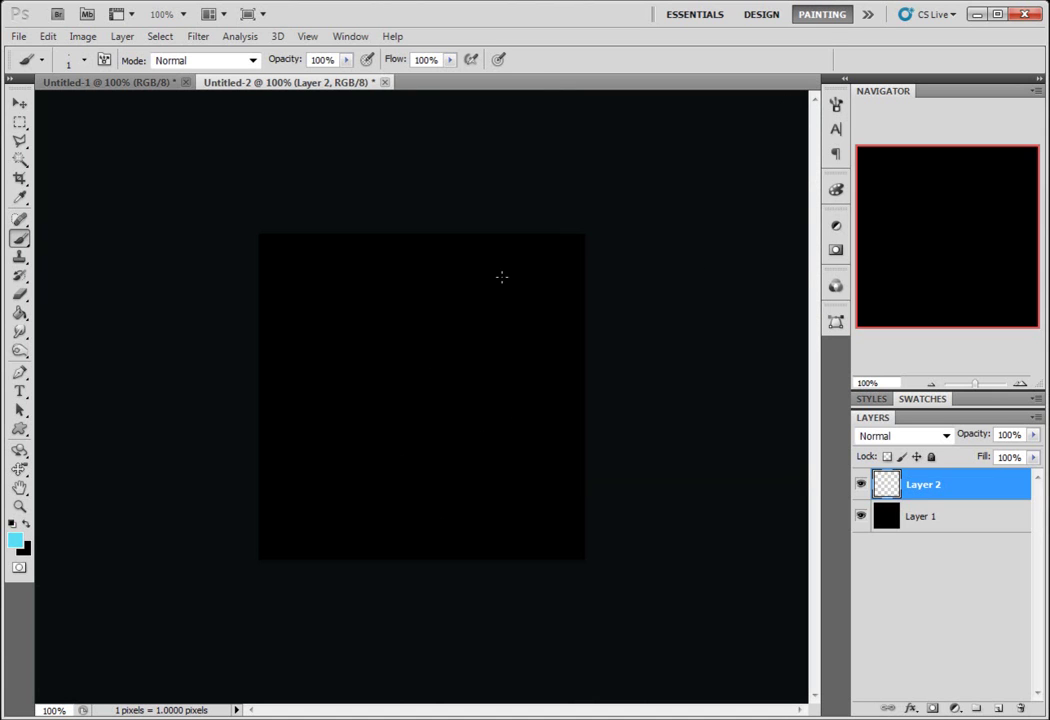
Discard the first stroke and draw the zigzag cyan bolt on a fresh layer.
{"action": "mouse_move", "coordinate": [475, 304]}
{"action": "left_mouse_down"}
{"action": "mouse_move", "coordinate": [487, 542]}
{"action": "mouse_move", "coordinate": [505, 553]}
{"action": "left_mouse_up"}
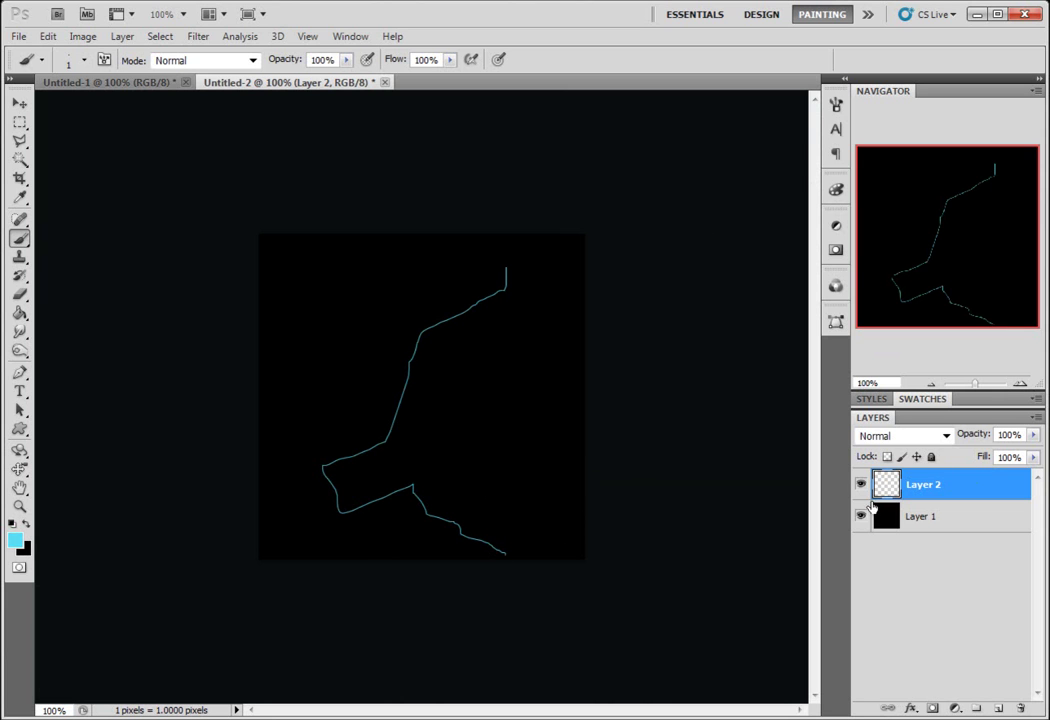
{"action": "left_click_drag", "start_coordinate": [940, 484], "coordinate": [1019, 708]}
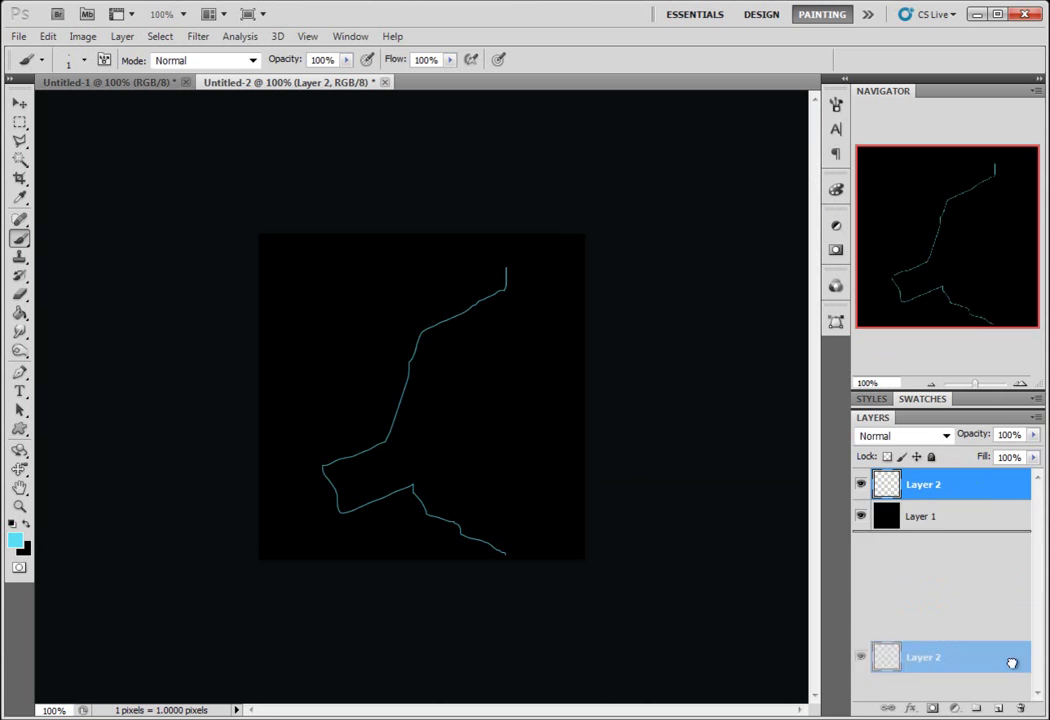
{"action": "left_click", "coordinate": [999, 708]}
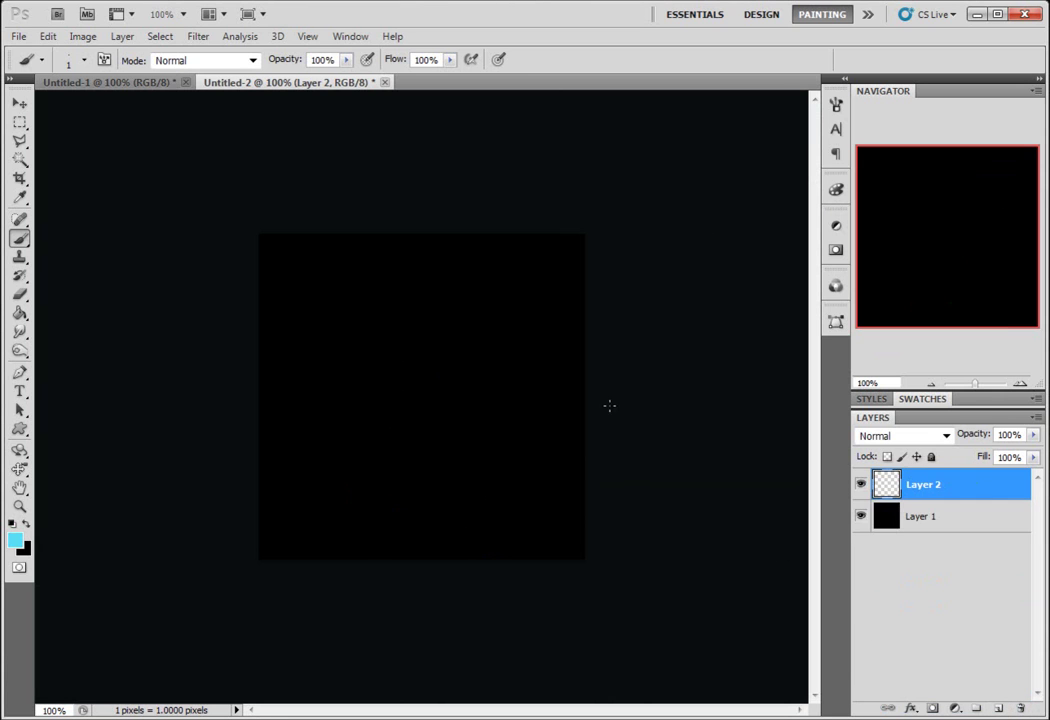
{"action": "mouse_move", "coordinate": [319, 289]}
{"action": "left_mouse_down"}
{"action": "mouse_move", "coordinate": [382, 349]}
{"action": "mouse_move", "coordinate": [412, 425]}
{"action": "left_mouse_up"}
{"action": "left_click_drag", "start_coordinate": [503, 494], "coordinate": [554, 545]}
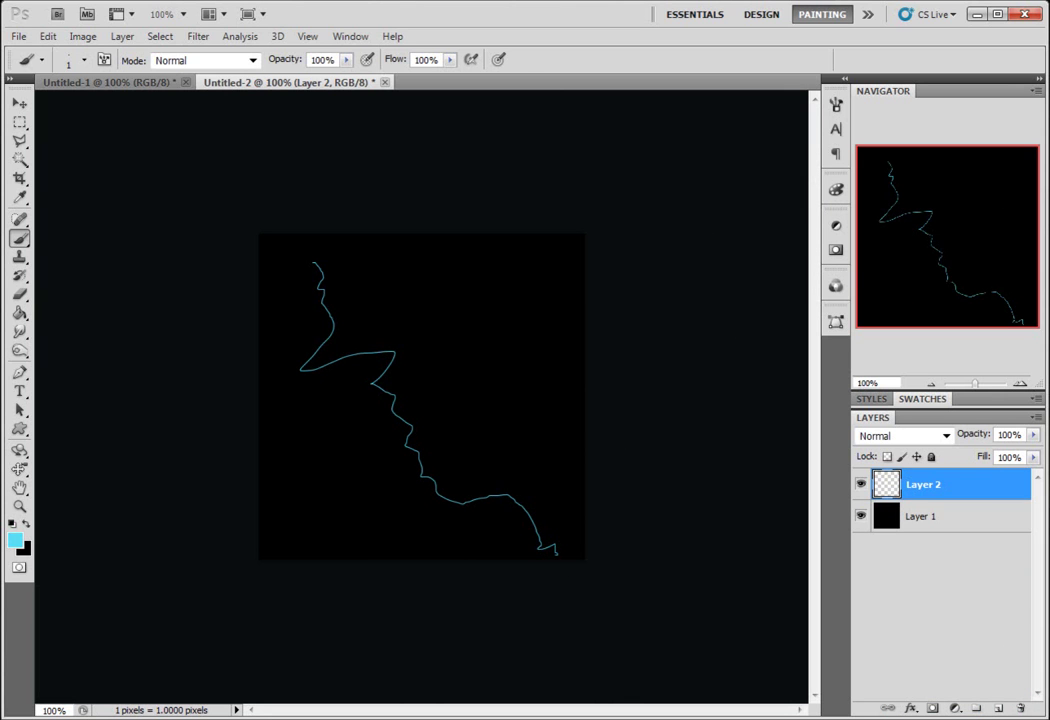
Draw a branching stroke on a new layer and fade it to 26% opacity.
{"action": "key", "text": "ctrl+shift+alt+n"}
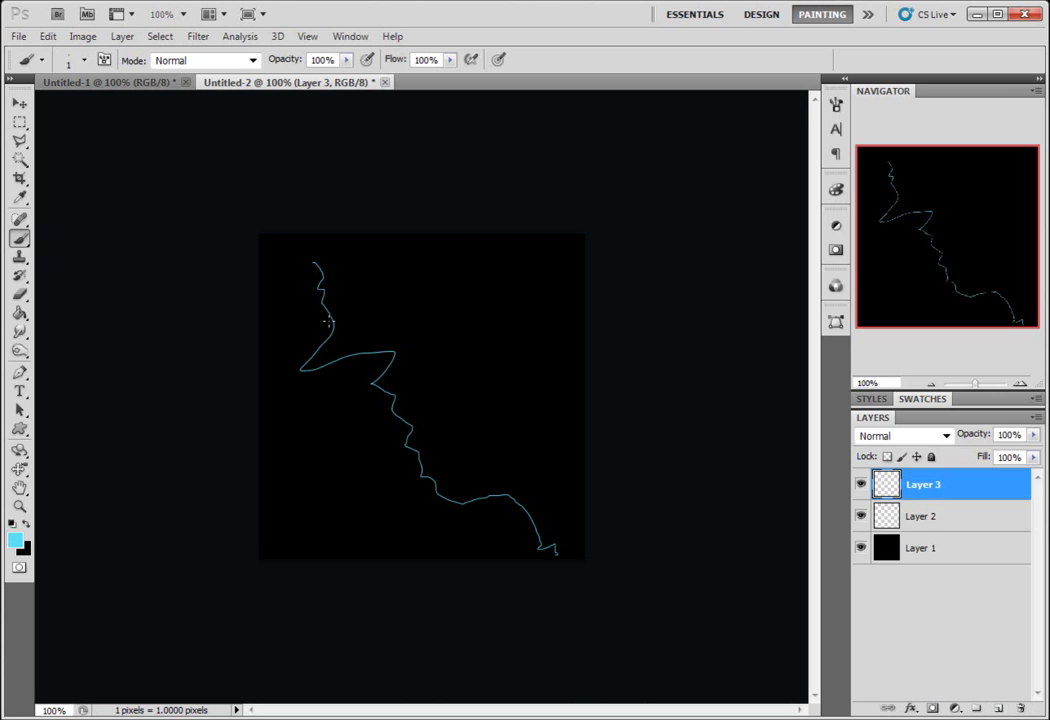
{"action": "mouse_move", "coordinate": [298, 302]}
{"action": "left_mouse_down"}
{"action": "mouse_move", "coordinate": [417, 328]}
{"action": "mouse_move", "coordinate": [429, 391]}
{"action": "mouse_move", "coordinate": [417, 492]}
{"action": "left_mouse_up"}
{"action": "left_click_drag", "start_coordinate": [450, 544], "coordinate": [482, 562]}
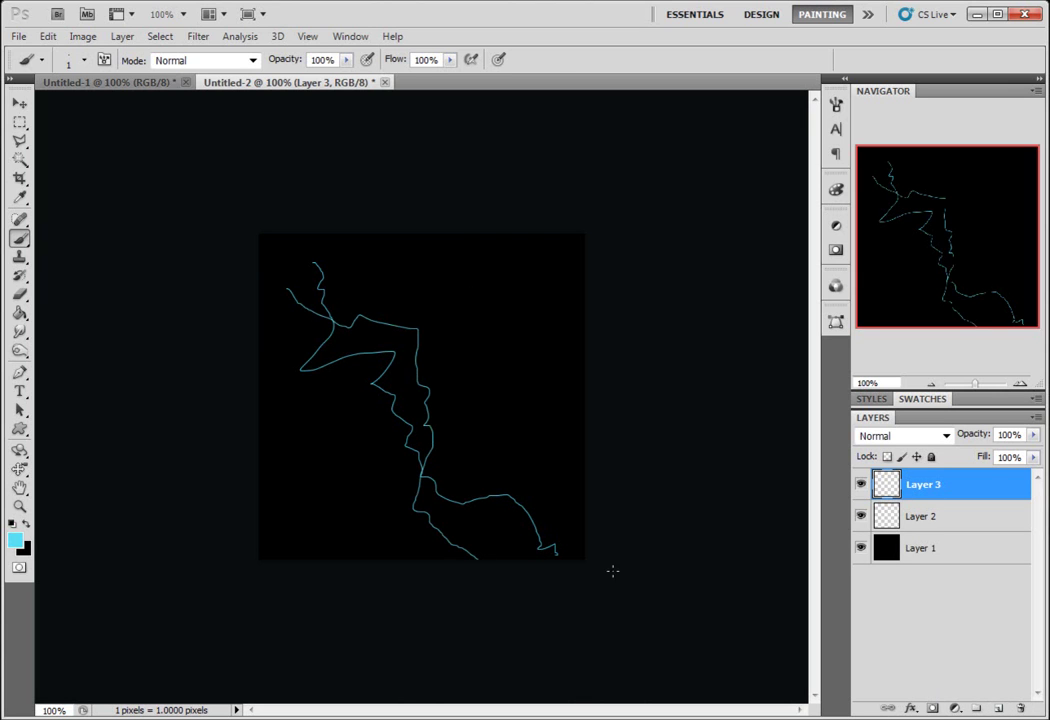
{"action": "left_click", "coordinate": [1035, 445]}
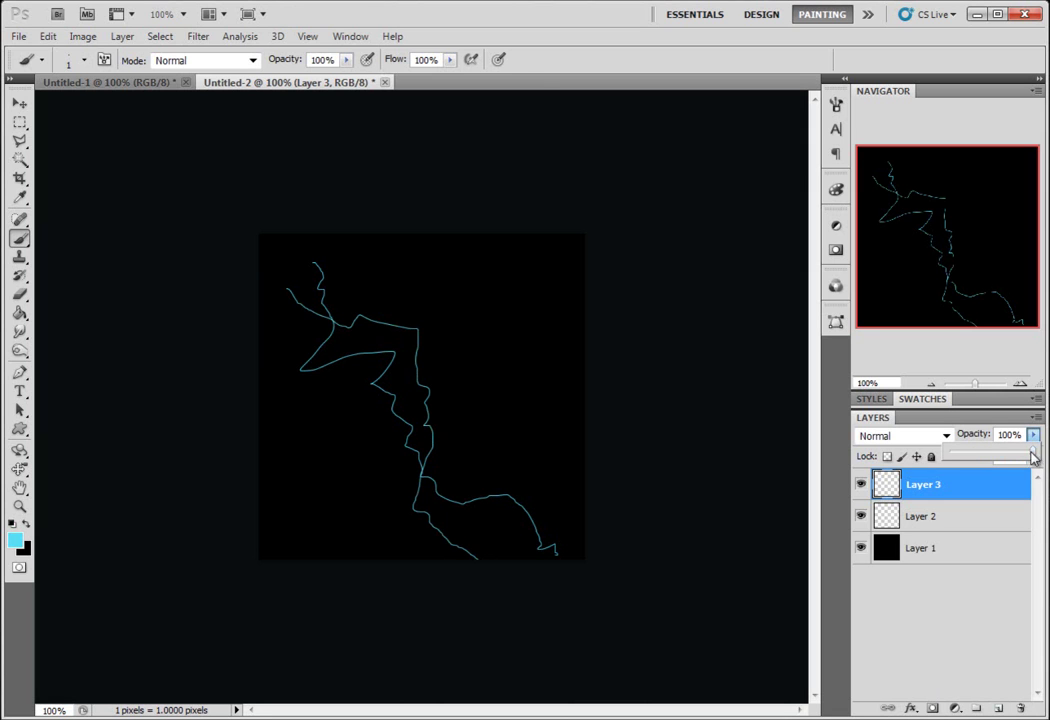
{"action": "left_click_drag", "start_coordinate": [1030, 455], "coordinate": [972, 455]}
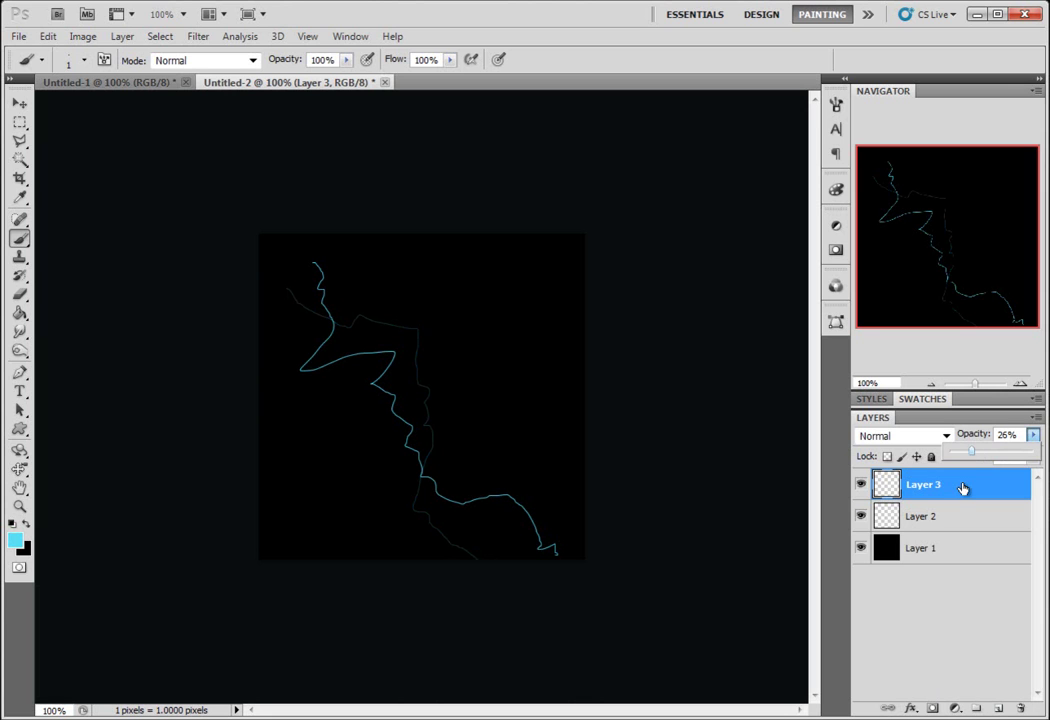
Mask the branch layer and fade both its ends with a 37 px soft brush at 31% opacity.
{"action": "left_click", "coordinate": [932, 708]}
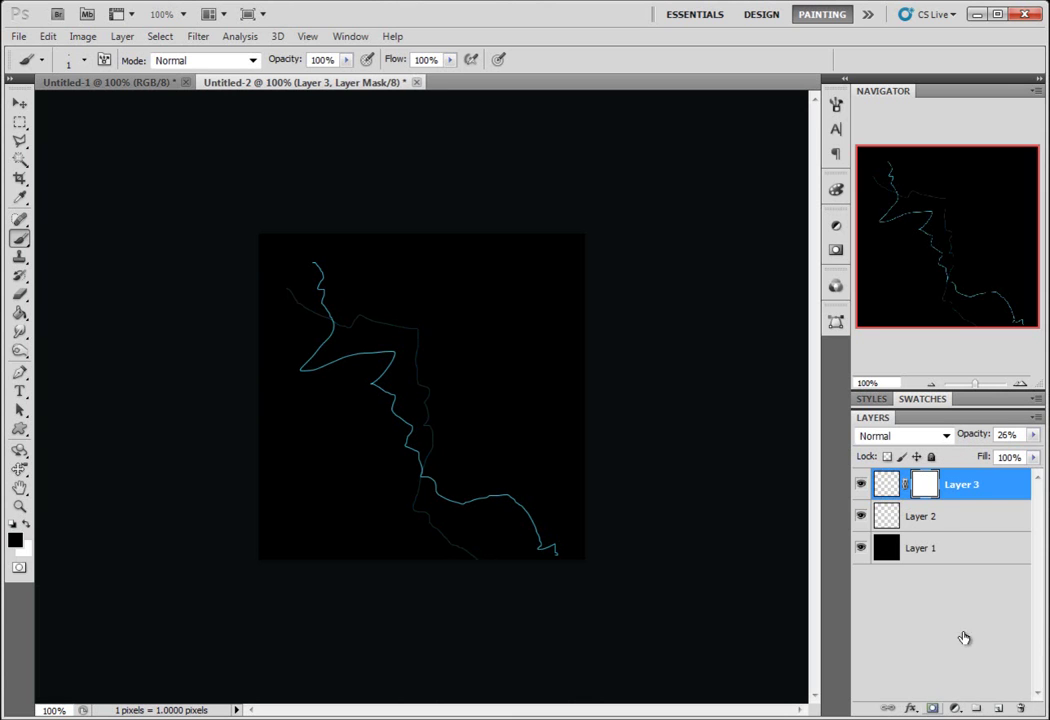
{"action": "right_click", "coordinate": [309, 358]}
{"action": "left_click_drag", "start_coordinate": [336, 392], "coordinate": [359, 392]}
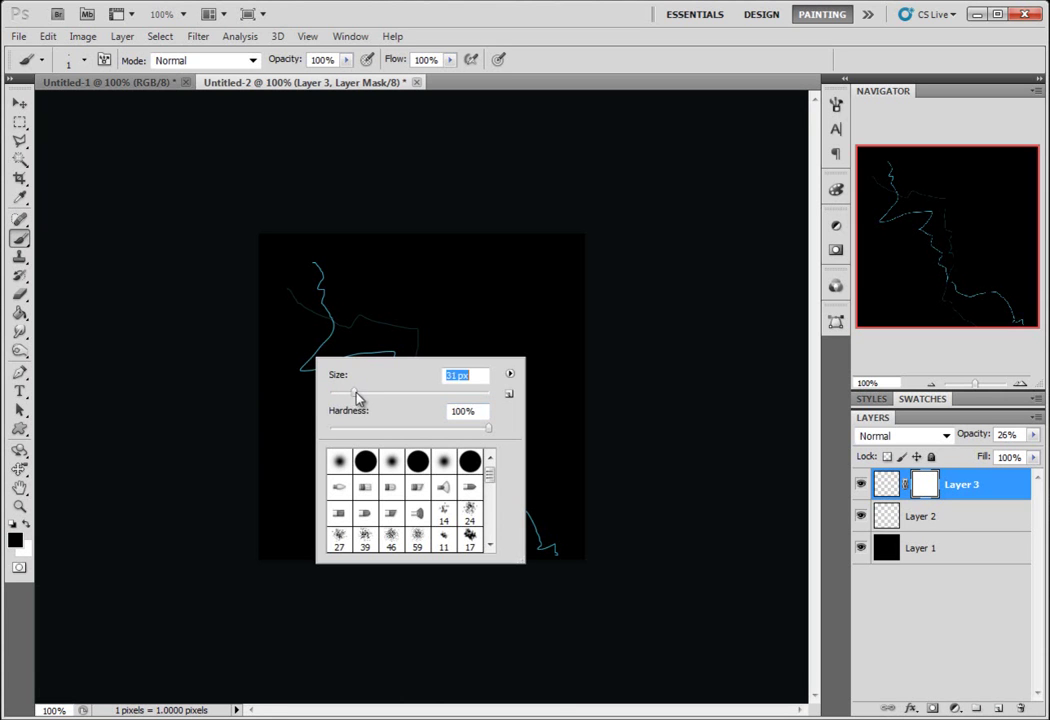
{"action": "left_click_drag", "start_coordinate": [488, 428], "coordinate": [312, 428]}
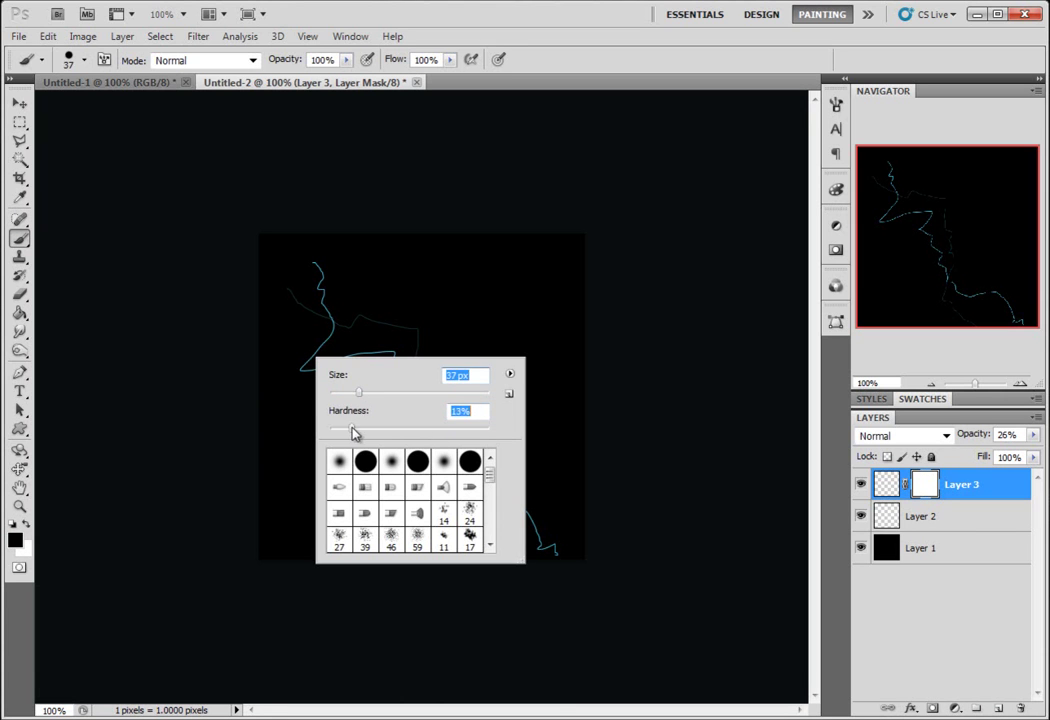
{"action": "left_click", "coordinate": [346, 60]}
{"action": "left_click_drag", "start_coordinate": [342, 82], "coordinate": [289, 90]}
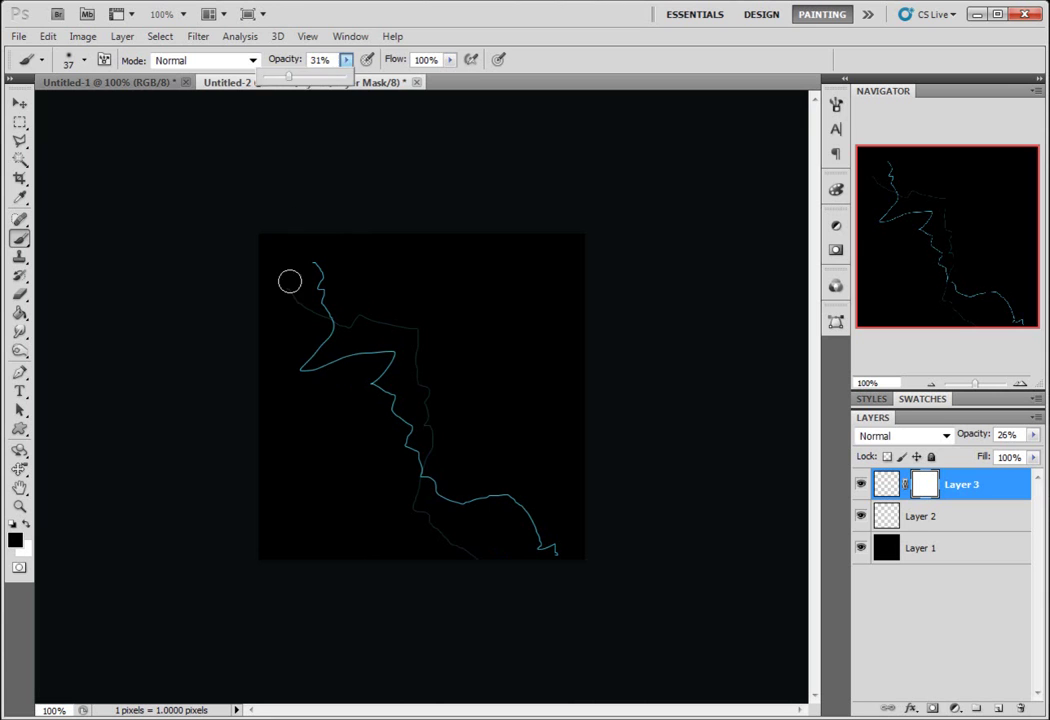
{"action": "left_click", "coordinate": [296, 292]}
{"action": "left_click_drag", "start_coordinate": [306, 307], "coordinate": [330, 321]}
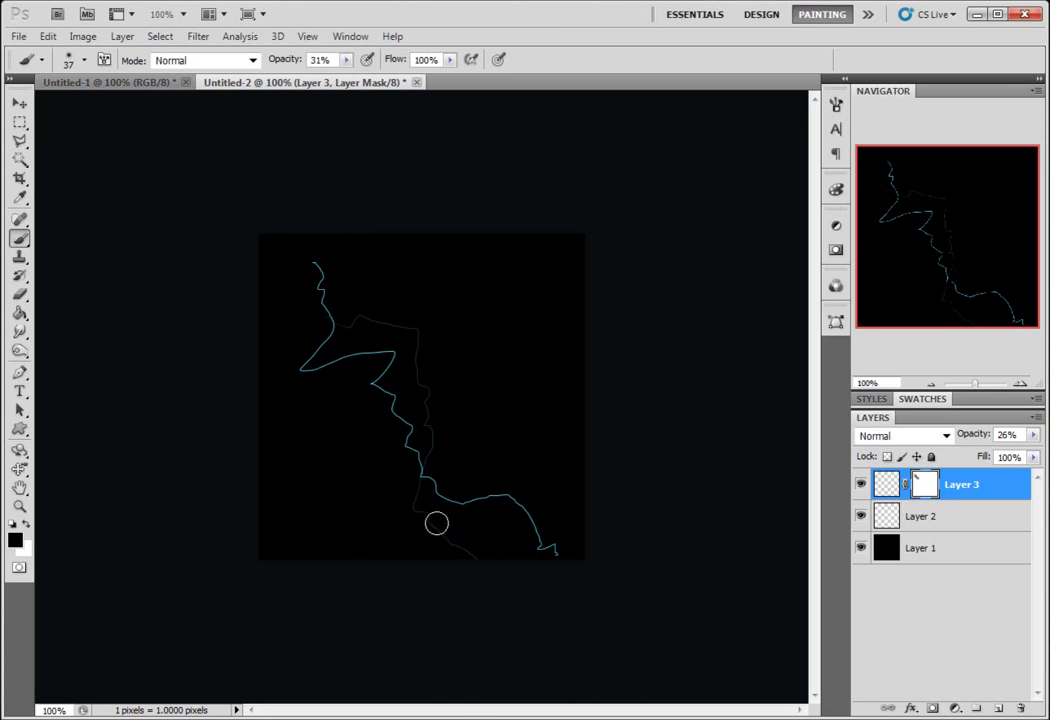
{"action": "left_click_drag", "start_coordinate": [497, 572], "coordinate": [445, 527]}
Add a mask to Layer 2 and fade the top end of its stroke.
{"action": "left_click", "coordinate": [900, 520]}
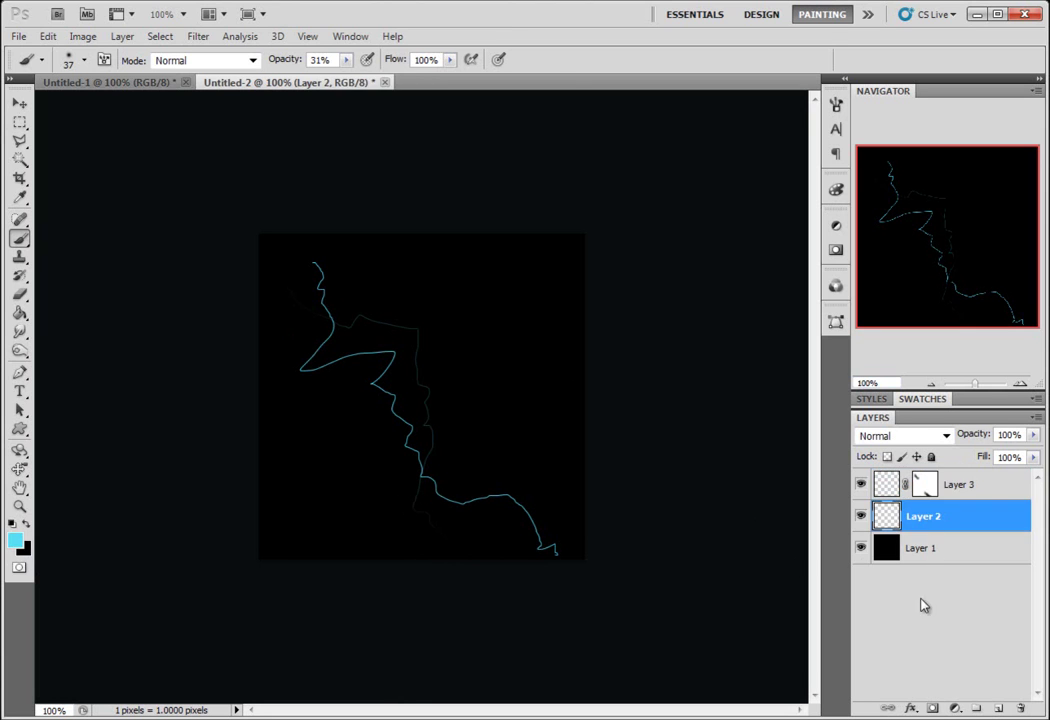
{"action": "left_click", "coordinate": [935, 708]}
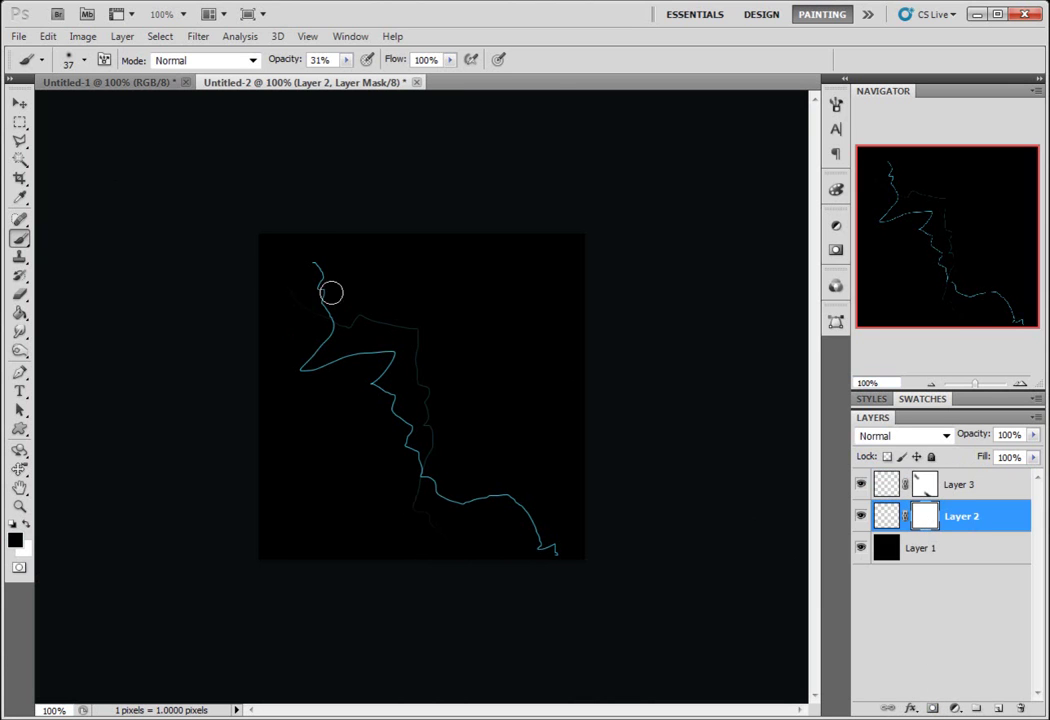
{"action": "mouse_move", "coordinate": [307, 248]}
{"action": "left_mouse_down"}
{"action": "mouse_move", "coordinate": [348, 360]}
{"action": "mouse_move", "coordinate": [325, 257]}
{"action": "mouse_move", "coordinate": [337, 289]}
{"action": "mouse_move", "coordinate": [340, 270]}
{"action": "mouse_move", "coordinate": [312, 286]}
{"action": "mouse_move", "coordinate": [325, 366]}
{"action": "mouse_move", "coordinate": [342, 309]}
{"action": "mouse_move", "coordinate": [394, 450]}
{"action": "mouse_move", "coordinate": [587, 573]}
{"action": "mouse_move", "coordinate": [516, 518]}
{"action": "mouse_move", "coordinate": [555, 551]}
{"action": "left_mouse_up"}
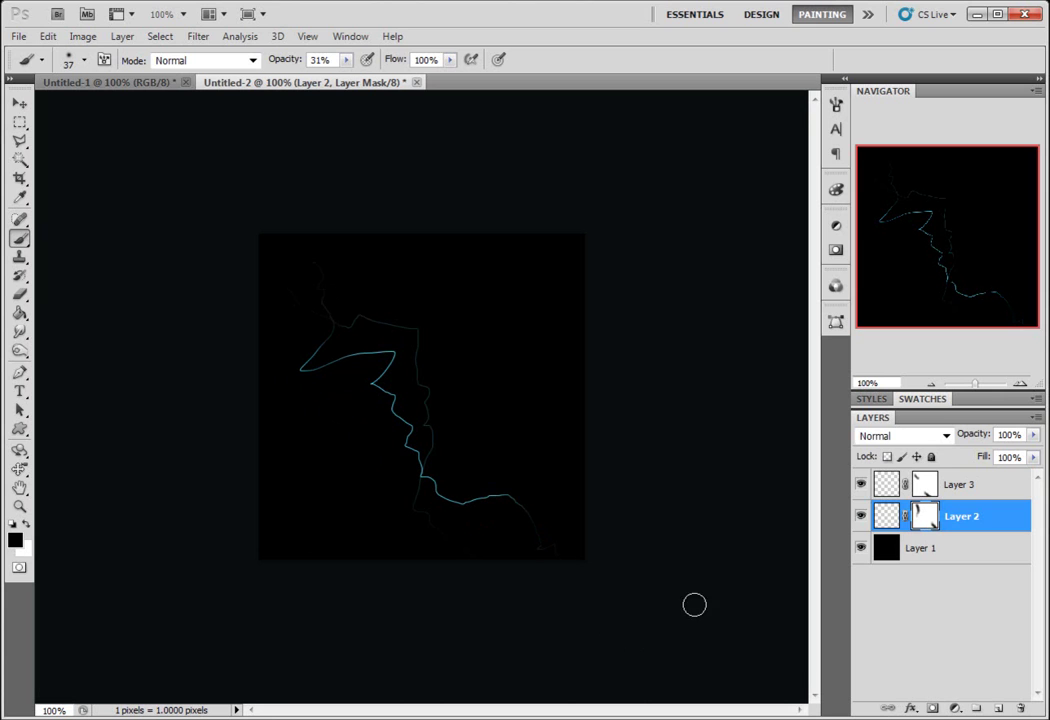
On Layer 2, set the brush to 7 px, 15% hardness and 40% flow.
{"action": "left_click", "coordinate": [968, 497]}
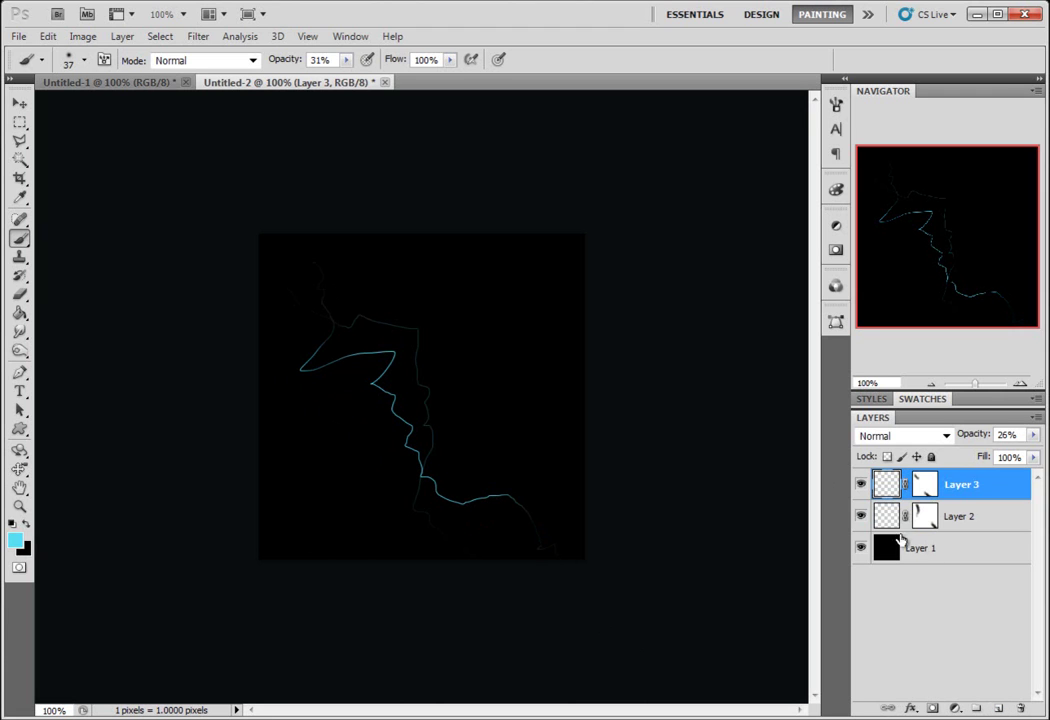
{"action": "left_click", "coordinate": [880, 516]}
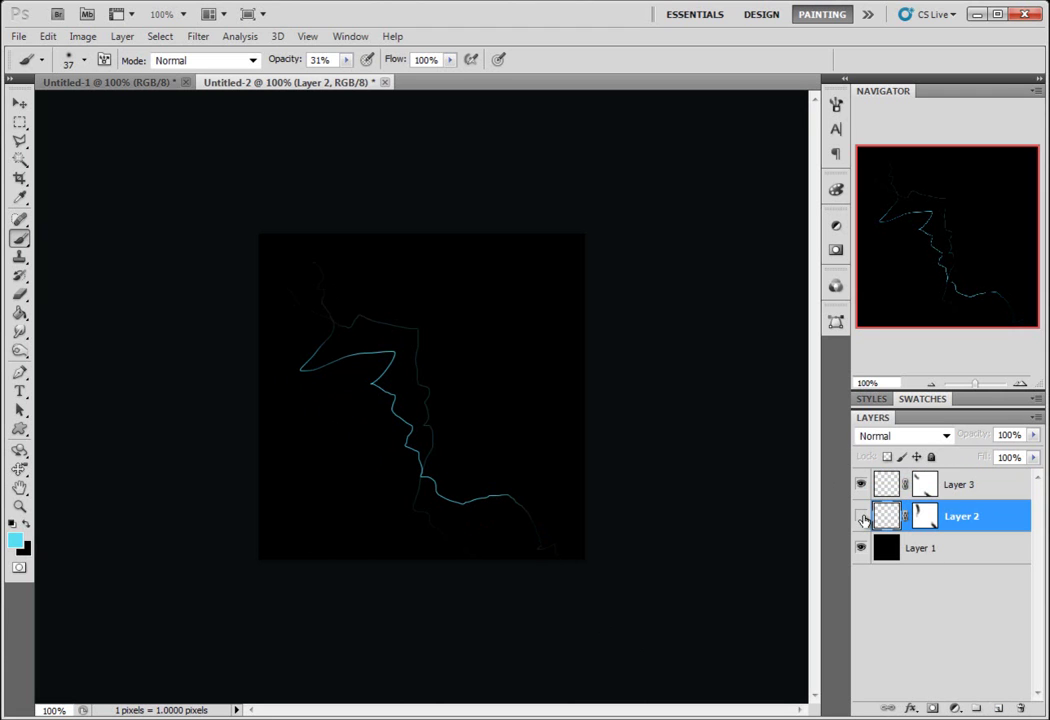
{"action": "left_click", "coordinate": [861, 516]}
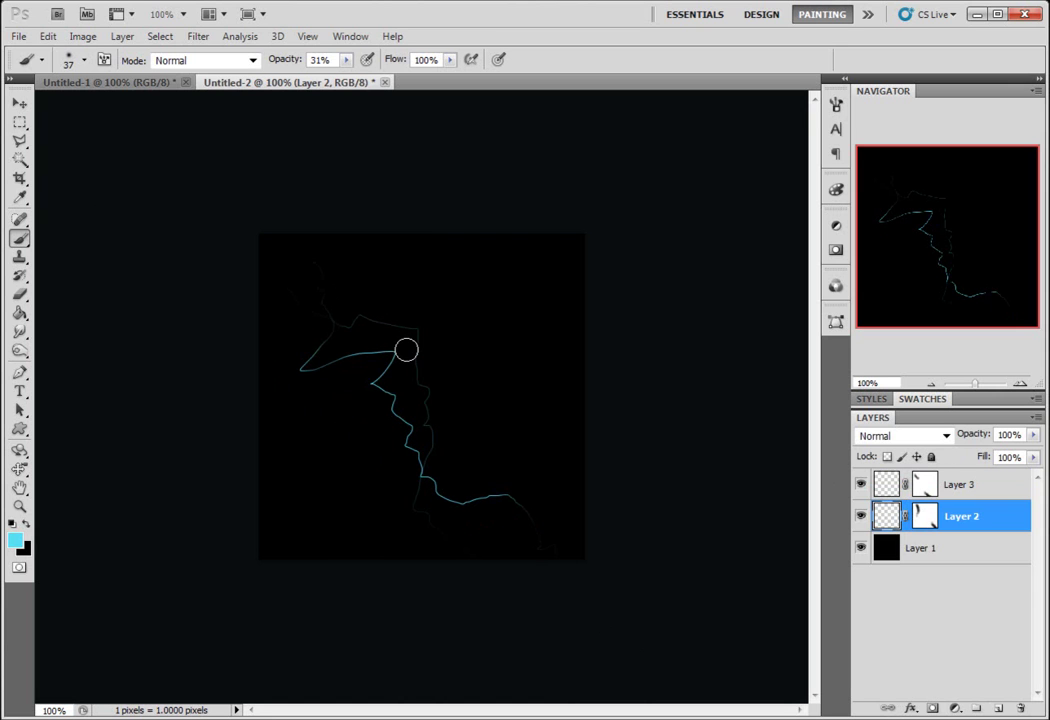
{"action": "right_click", "coordinate": [406, 349]}
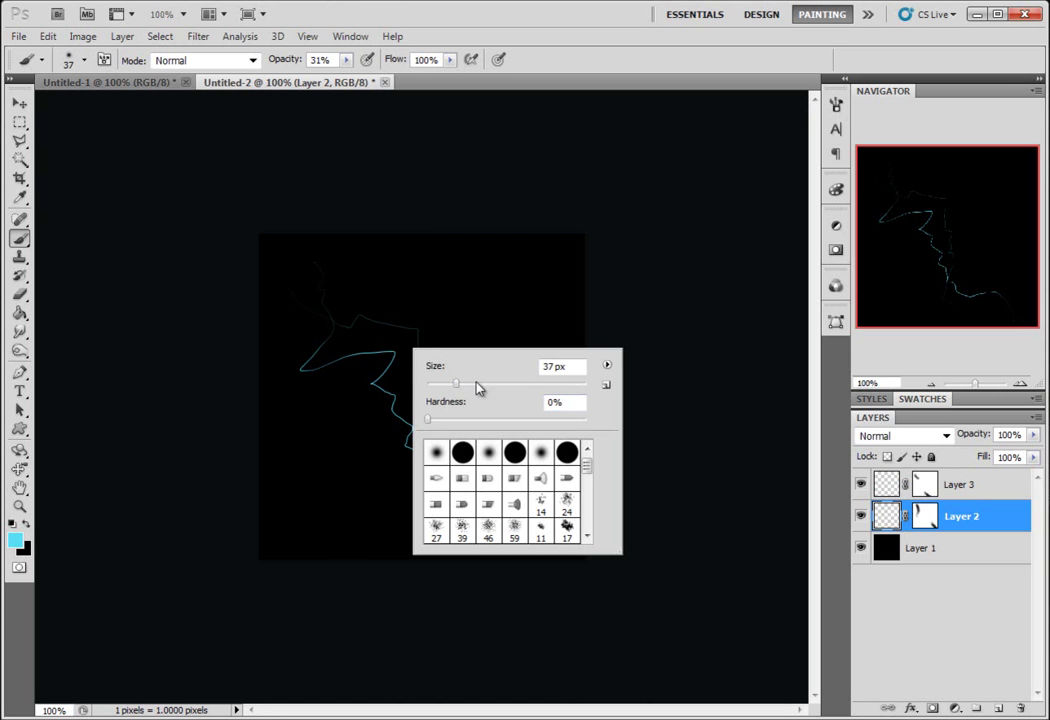
{"action": "left_click_drag", "start_coordinate": [554, 368], "coordinate": [524, 376]}
{"action": "type", "text": "7"}
{"action": "mouse_move", "coordinate": [428, 419]}
{"action": "left_mouse_down"}
{"action": "mouse_move", "coordinate": [467, 416]}
{"action": "mouse_move", "coordinate": [451, 419]}
{"action": "left_mouse_up"}
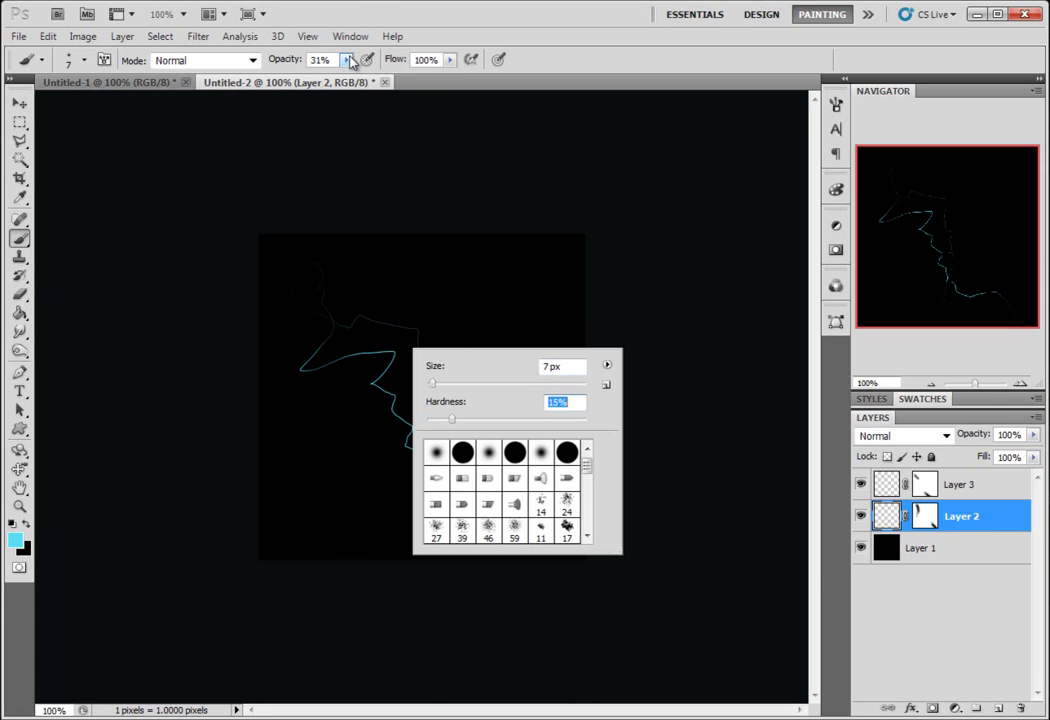
{"action": "left_click", "coordinate": [450, 60]}
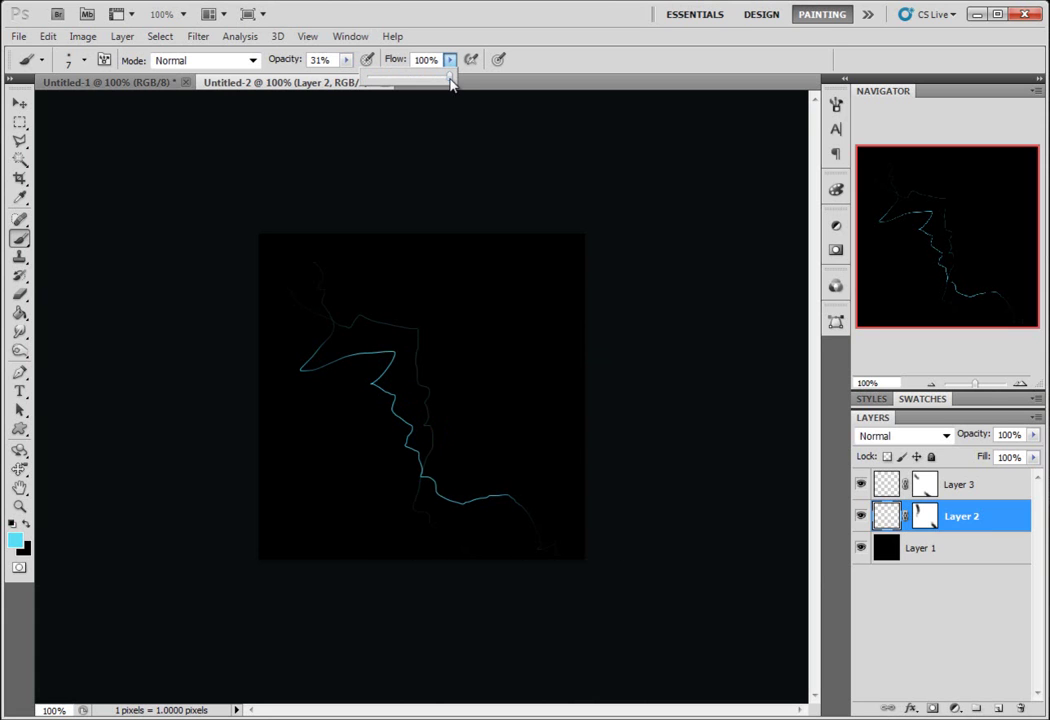
{"action": "left_click_drag", "start_coordinate": [450, 80], "coordinate": [402, 80]}
Zoom to 200% and stamp glow dots on the bolt's bends and beside it.
{"action": "left_click", "coordinate": [1020, 383]}
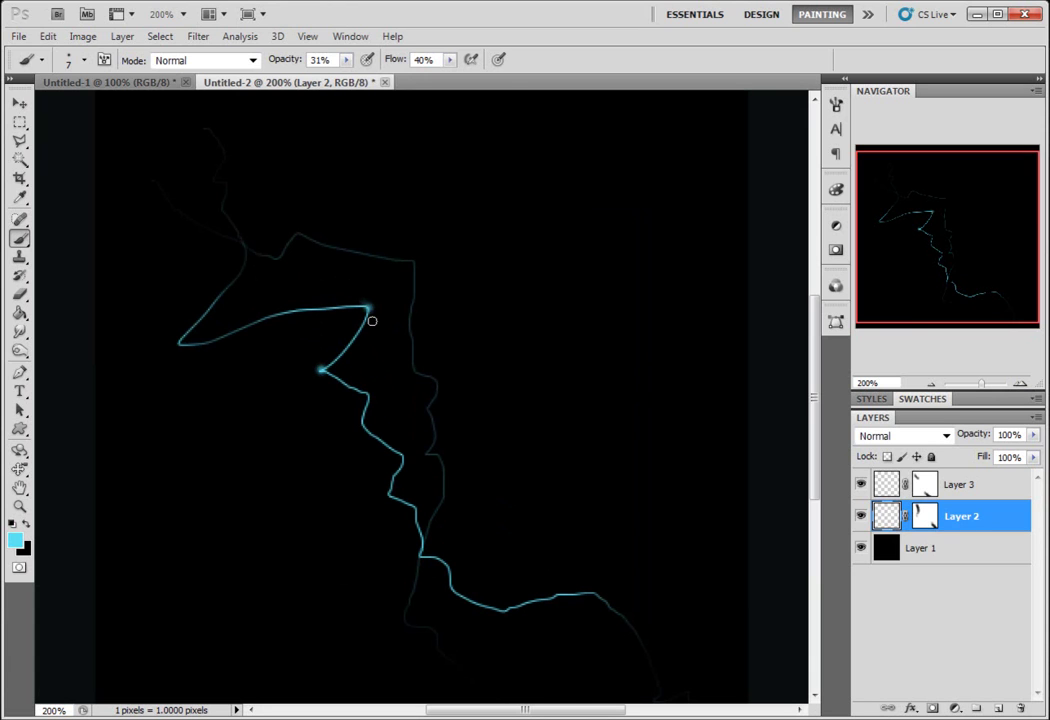
{"action": "left_click", "coordinate": [246, 356]}
{"action": "left_click", "coordinate": [420, 558]}
{"action": "left_click", "coordinate": [506, 613]}
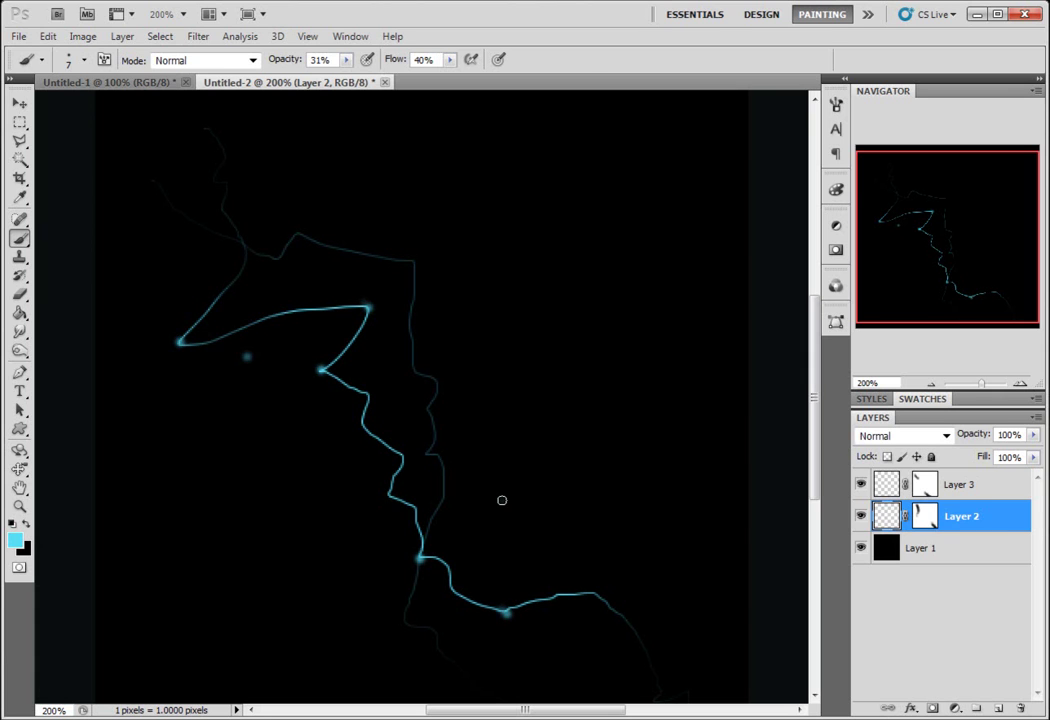
{"action": "left_click", "coordinate": [502, 500]}
{"action": "left_click", "coordinate": [342, 445]}
Shrink the brush to 4 px for smaller glow dots.
{"action": "right_click", "coordinate": [490, 358]}
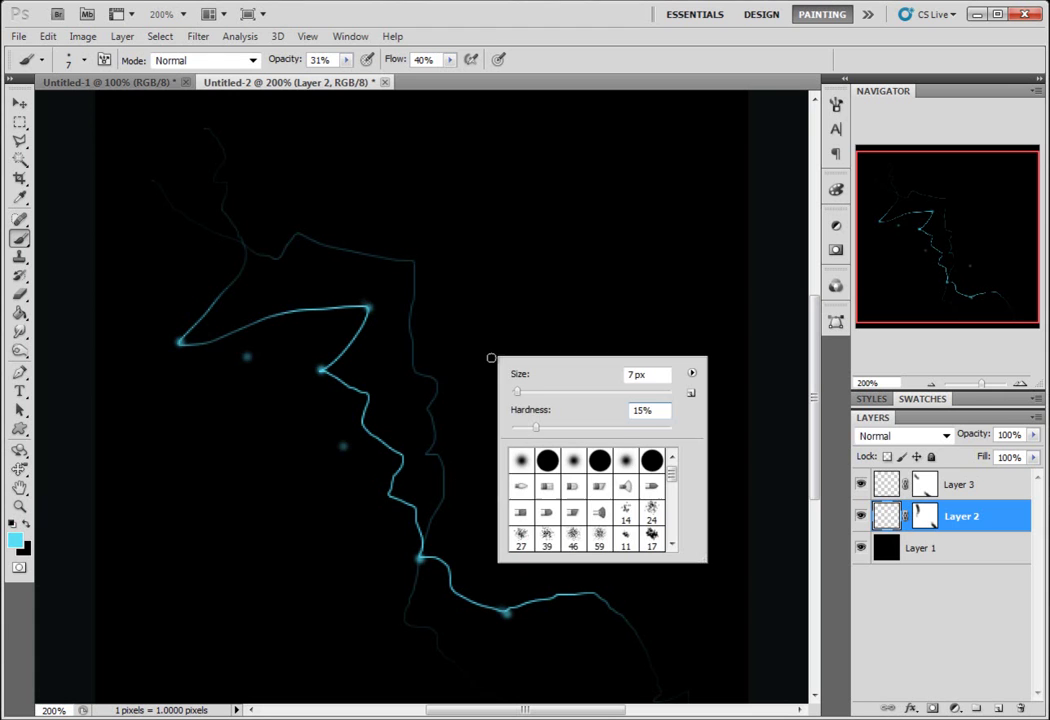
{"action": "left_click", "coordinate": [634, 375]}
{"action": "left_click_drag", "start_coordinate": [633, 376], "coordinate": [609, 375]}
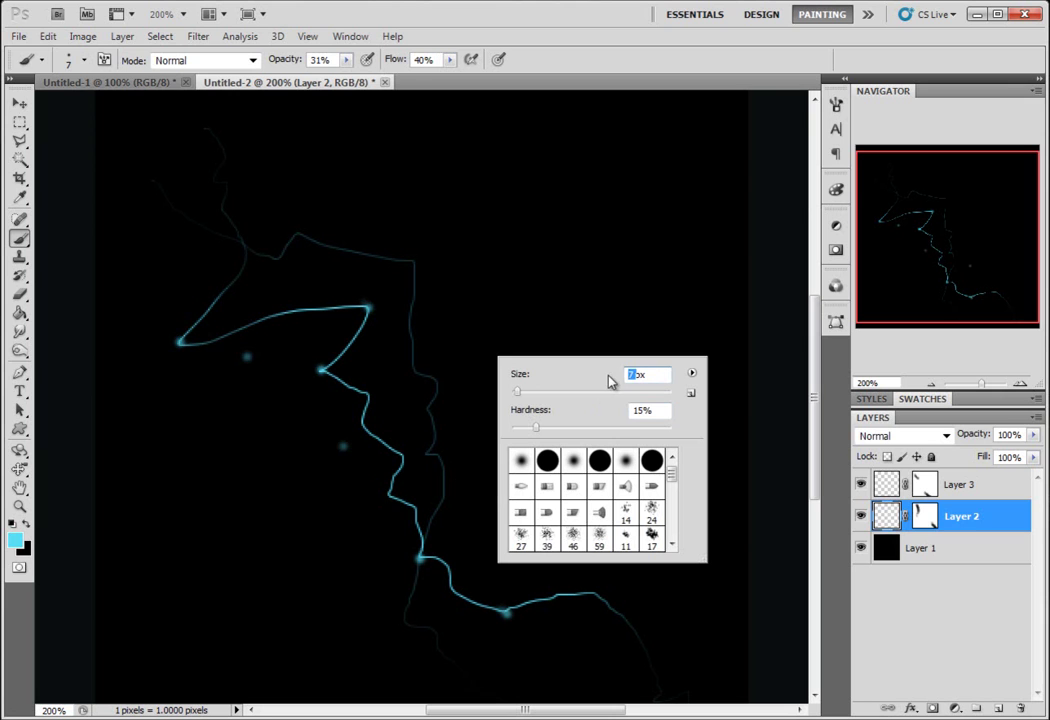
{"action": "type", "text": "4"}
{"action": "key", "text": "Return"}
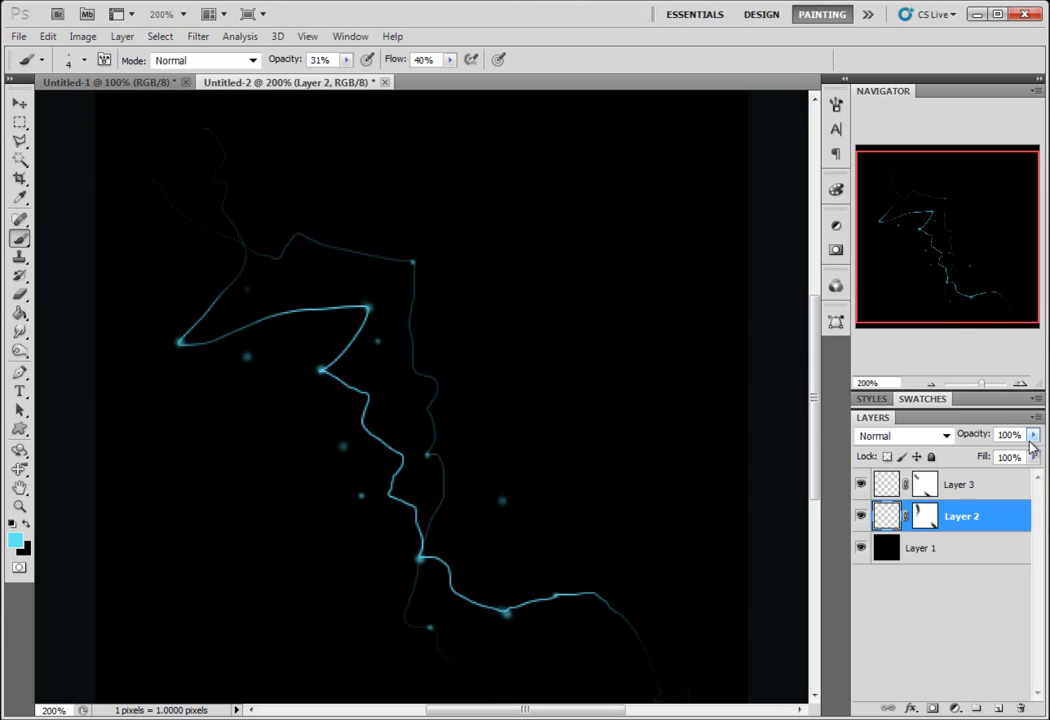
At 100% view, merge Layers 2 and 3 into Layer 3 and duplicate it.
{"action": "left_click", "coordinate": [932, 385]}
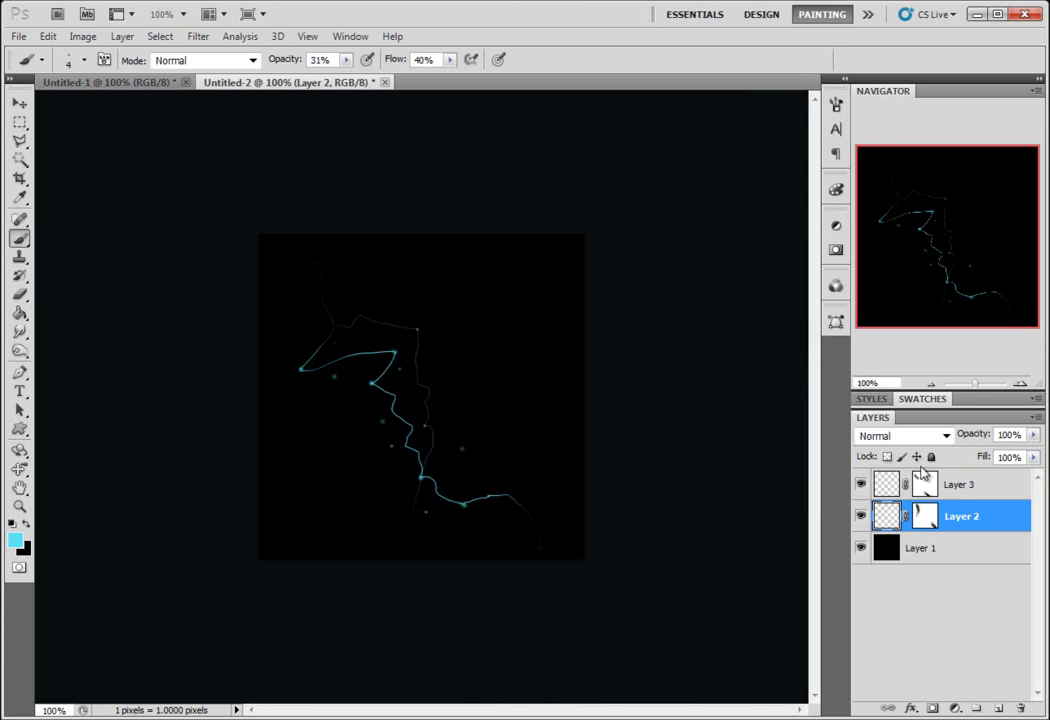
{"action": "left_click", "coordinate": [970, 486], "text": "shift"}
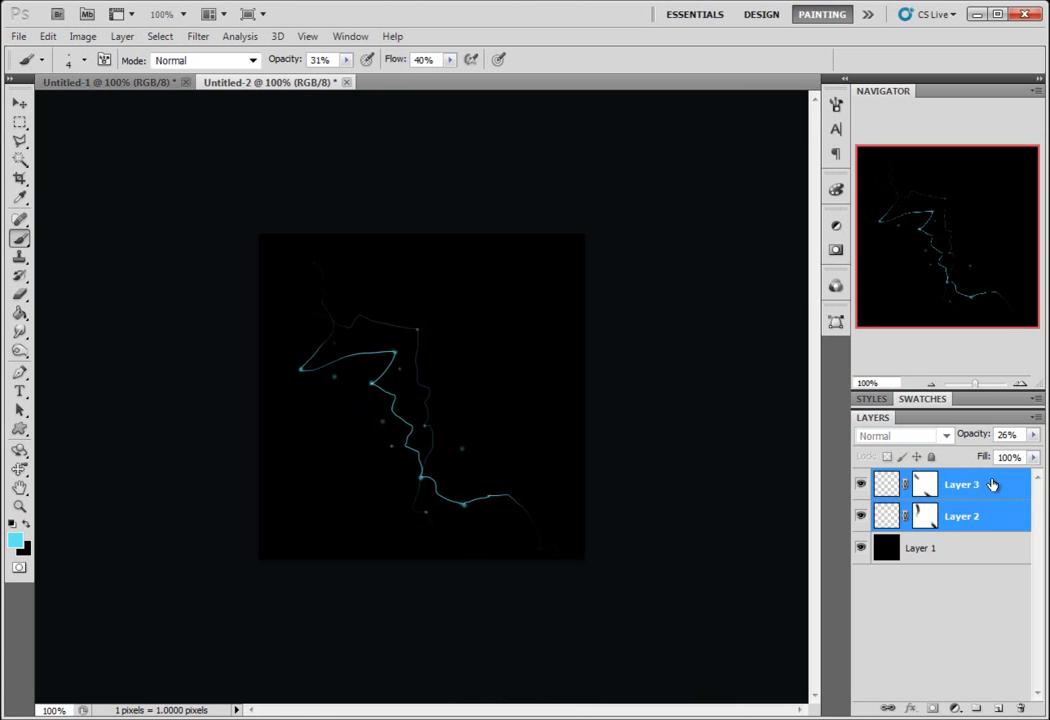
{"action": "key", "text": "ctrl+e"}
{"action": "mouse_move", "coordinate": [966, 485]}
{"action": "left_mouse_down"}
{"action": "mouse_move", "coordinate": [998, 538]}
{"action": "mouse_move", "coordinate": [998, 710]}
{"action": "left_mouse_up"}
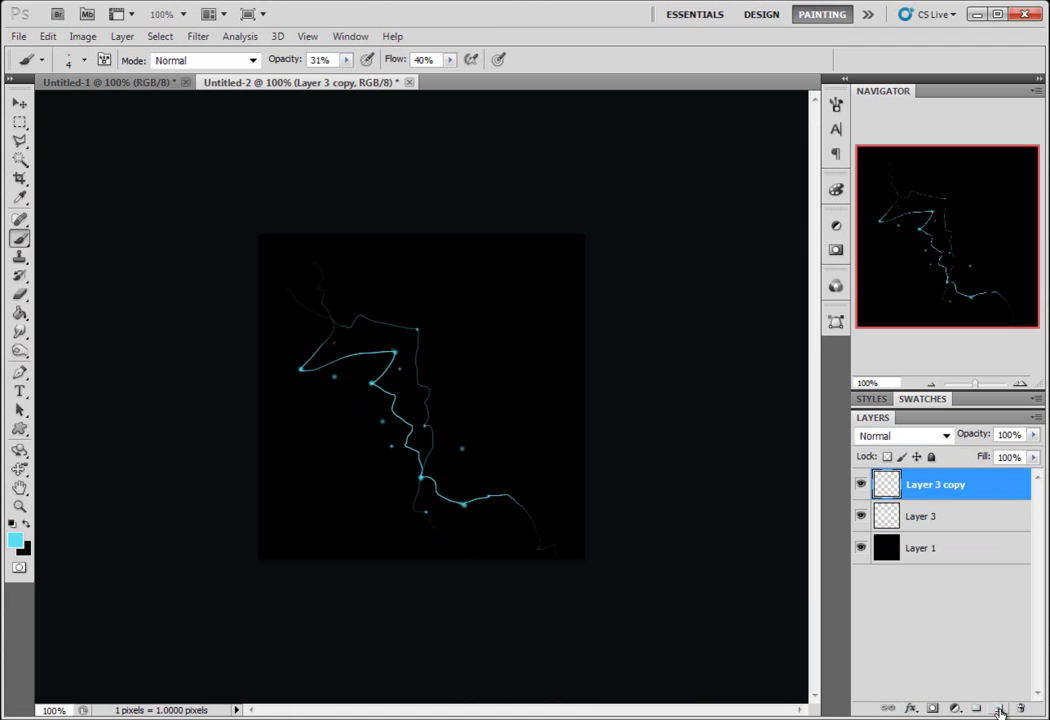
Apply a 3.0 px Gaussian Blur to Layer 3 copy.
{"action": "left_click", "coordinate": [203, 37]}
{"action": "mouse_move", "coordinate": [290, 222]}
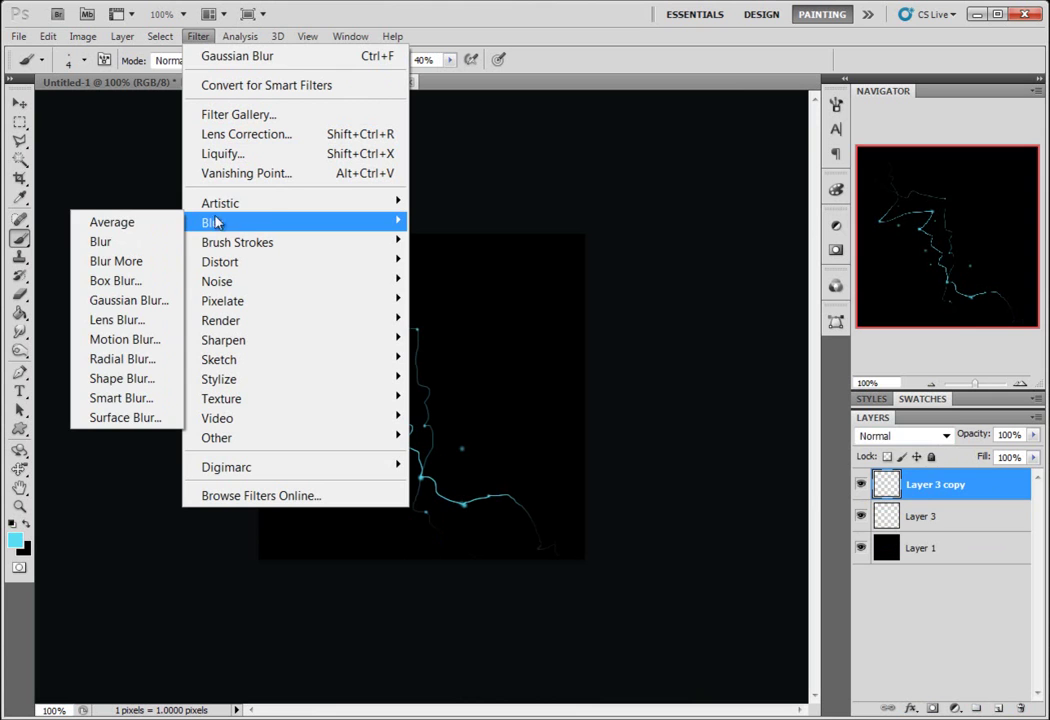
{"action": "left_click", "coordinate": [146, 305]}
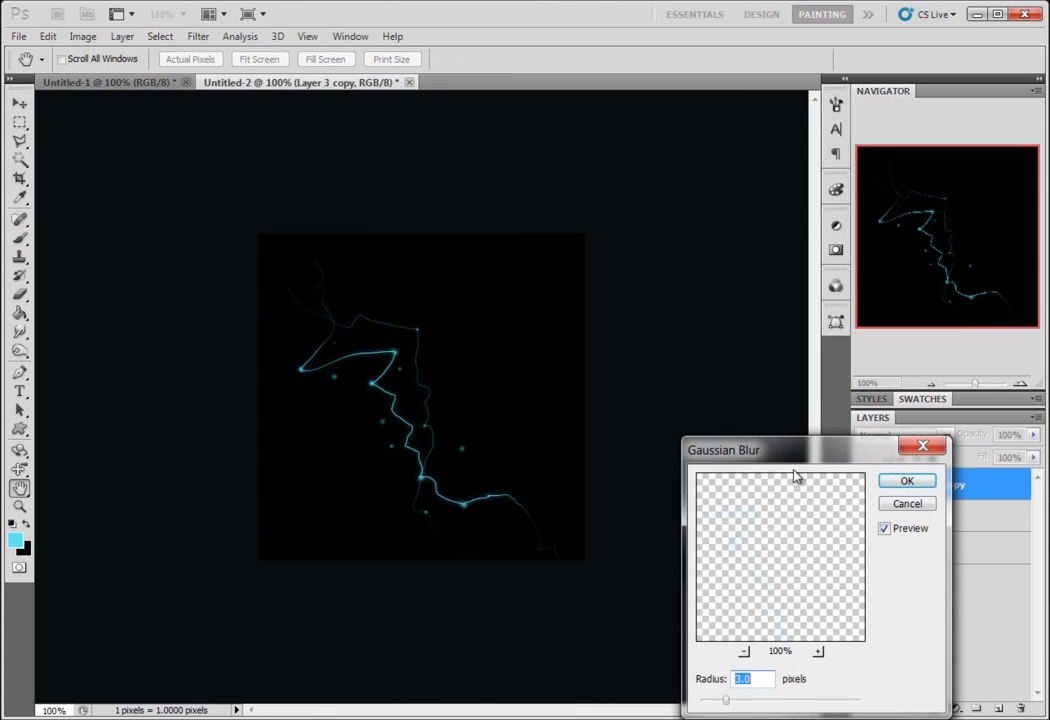
{"action": "mouse_move", "coordinate": [793, 462]}
{"action": "left_mouse_down"}
{"action": "mouse_move", "coordinate": [471, 230]}
{"action": "mouse_move", "coordinate": [486, 258]}
{"action": "left_mouse_up"}
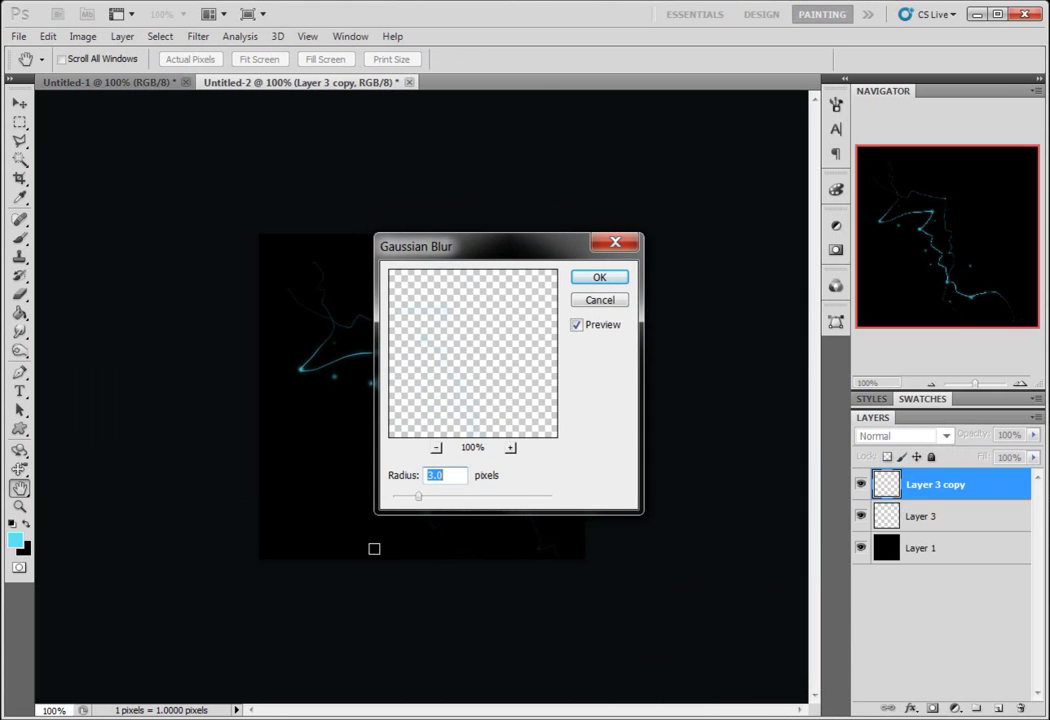
{"action": "left_click", "coordinate": [600, 278]}
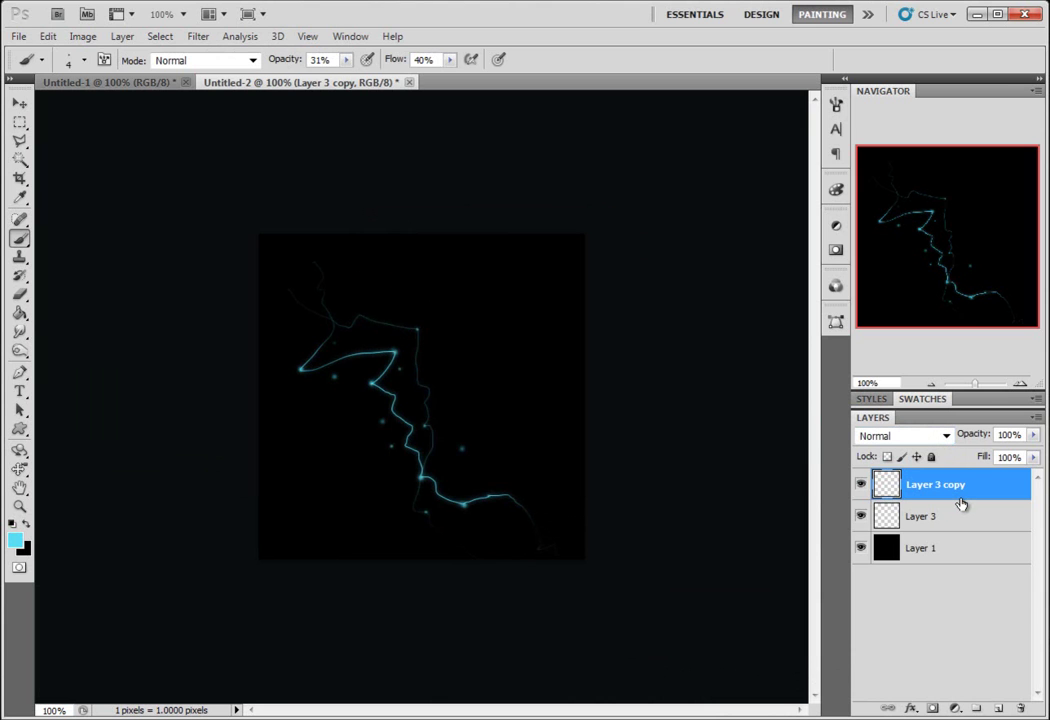
Duplicate the glow layer in Color Dodge mode and set Layer 3 copy to 60% opacity.
{"action": "key", "text": "ctrl+j"}
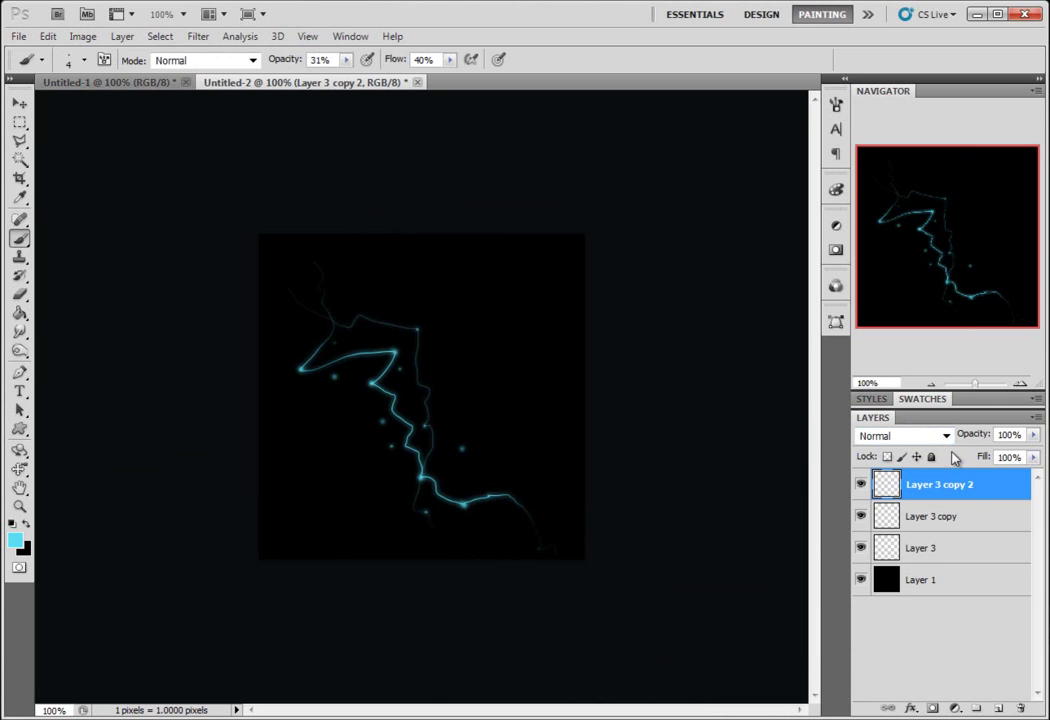
{"action": "left_click", "coordinate": [945, 437]}
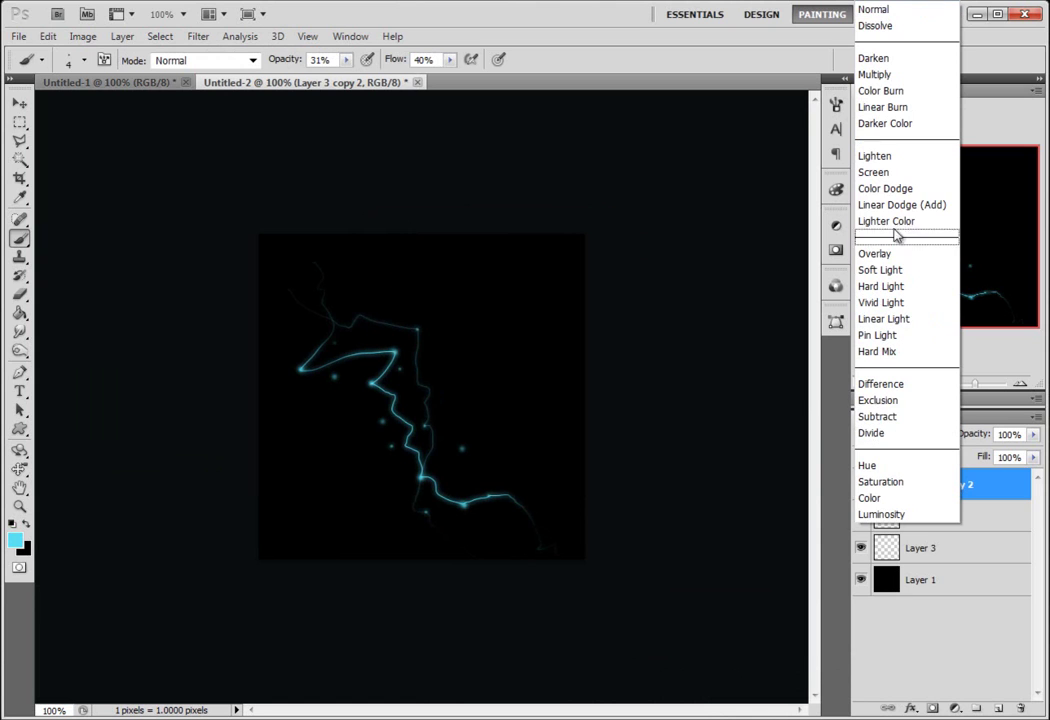
{"action": "left_click", "coordinate": [899, 190]}
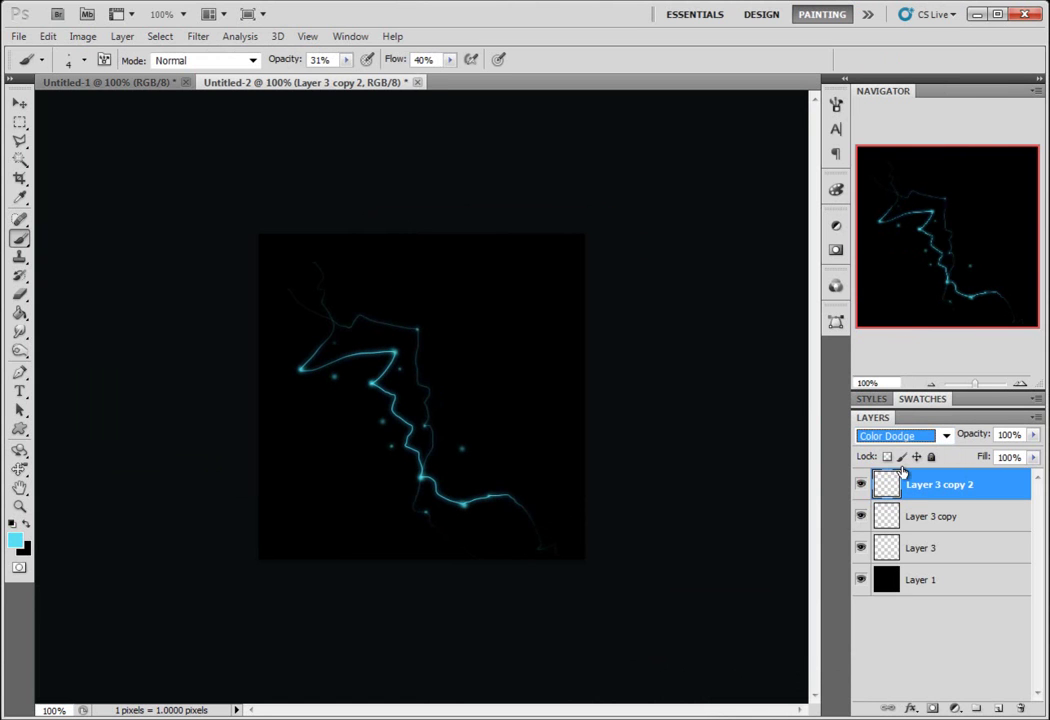
{"action": "left_click", "coordinate": [945, 516]}
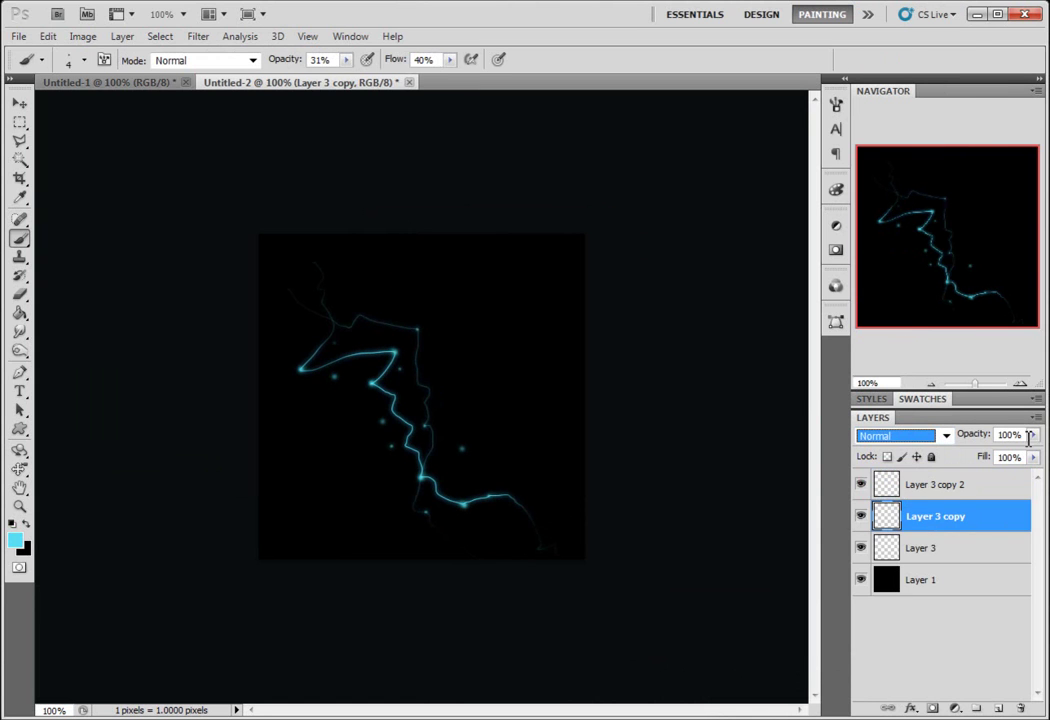
{"action": "mouse_move", "coordinate": [1035, 443]}
{"action": "left_mouse_down"}
{"action": "mouse_move", "coordinate": [1031, 456]}
{"action": "mouse_move", "coordinate": [1002, 457]}
{"action": "left_mouse_up"}
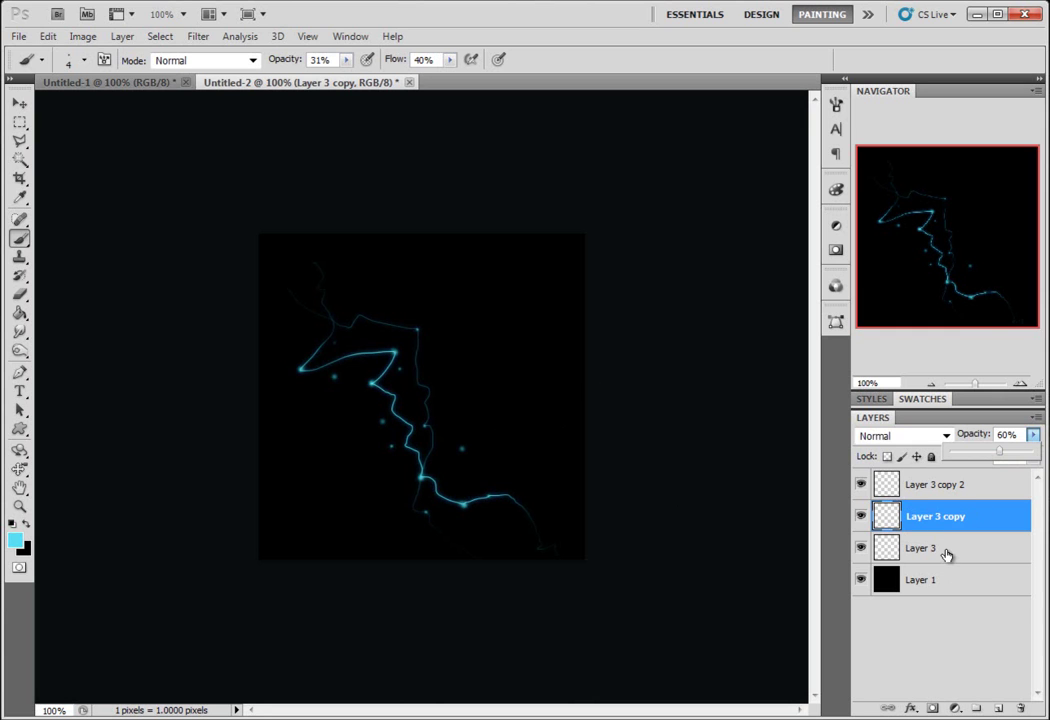
Group the three lightning layers into Group 1 and hide it.
{"action": "left_click", "coordinate": [1008, 552], "text": "shift"}
{"action": "left_click", "coordinate": [955, 486], "text": "shift"}
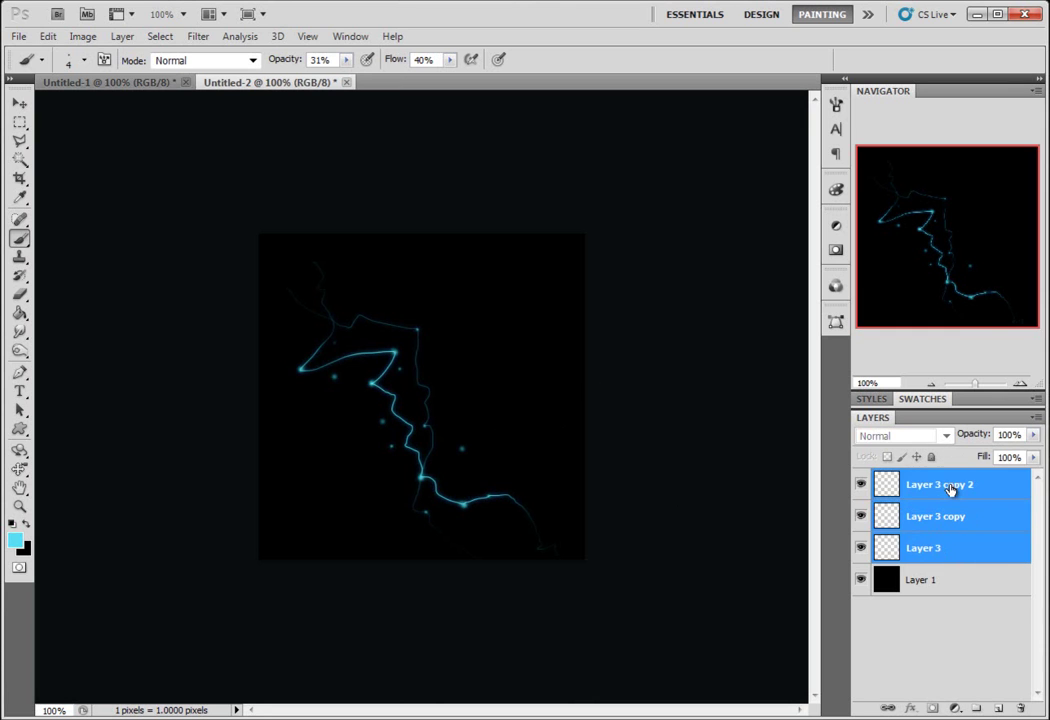
{"action": "key", "text": "ctrl+g"}
{"action": "left_click", "coordinate": [860, 478]}
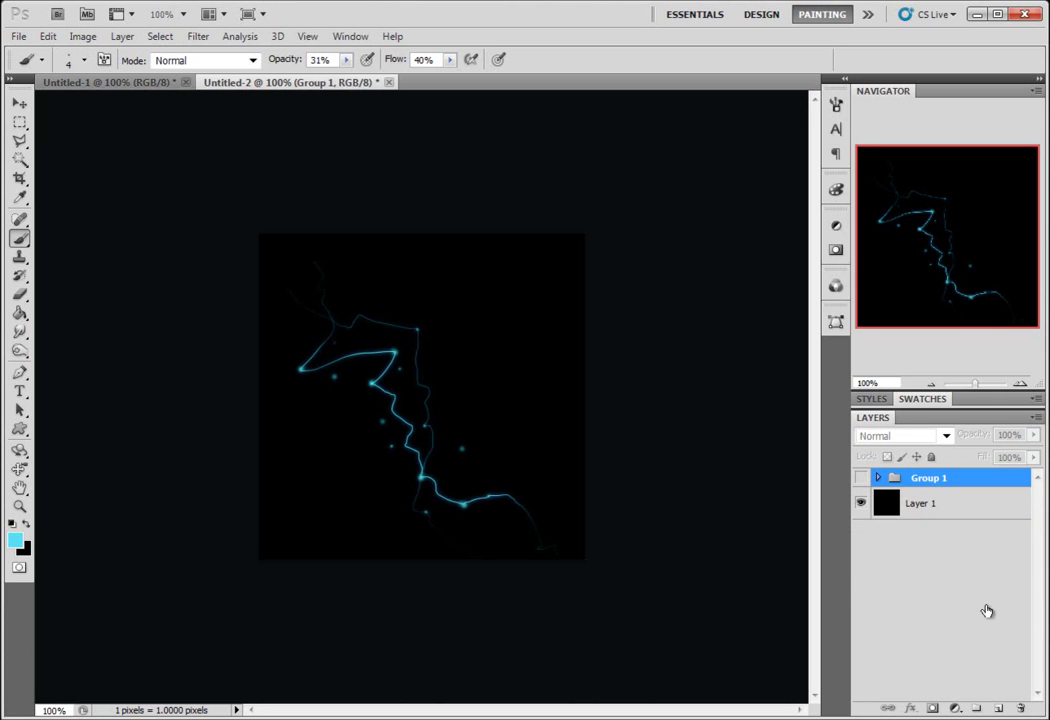
Add Layer 4 and set a 1 px fully hard brush with Shape Dynamics enabled.
{"action": "left_click", "coordinate": [998, 708]}
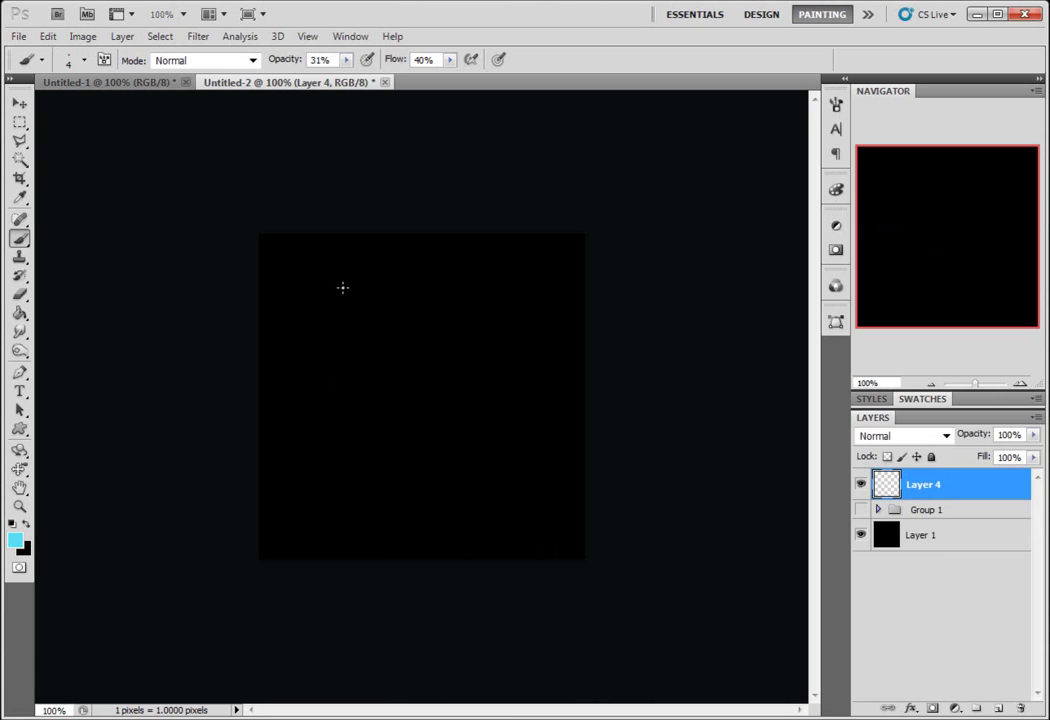
{"action": "right_click", "coordinate": [380, 320]}
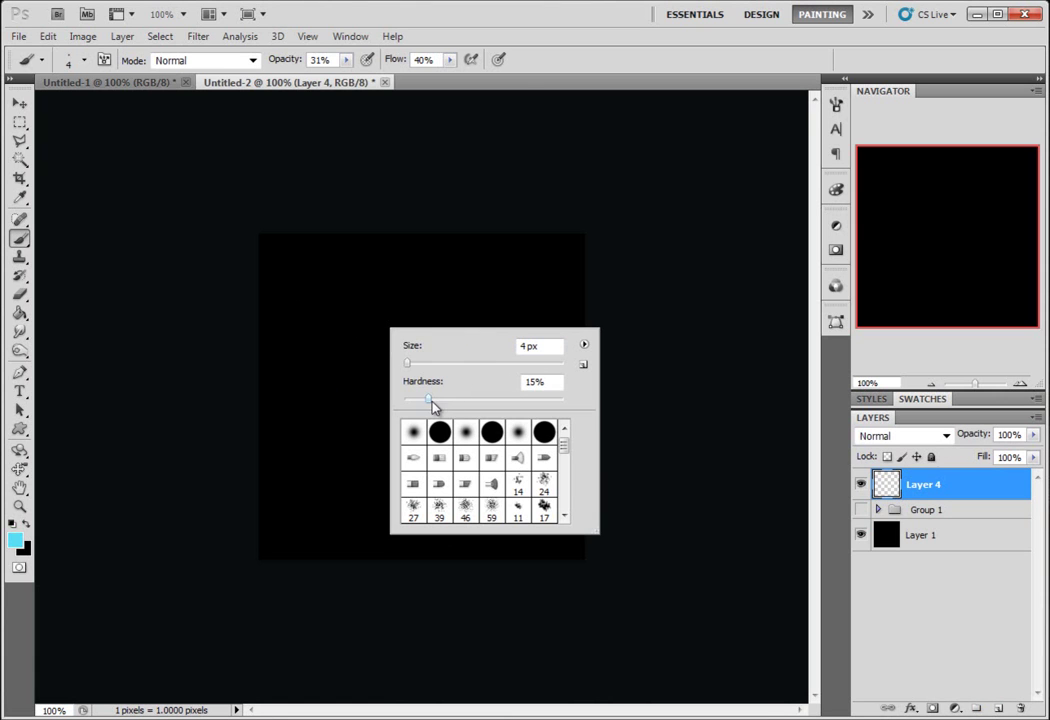
{"action": "left_click_drag", "start_coordinate": [433, 404], "coordinate": [591, 398]}
{"action": "left_click", "coordinate": [402, 368]}
{"action": "left_click", "coordinate": [836, 104]}
{"action": "left_click", "coordinate": [528, 161]}
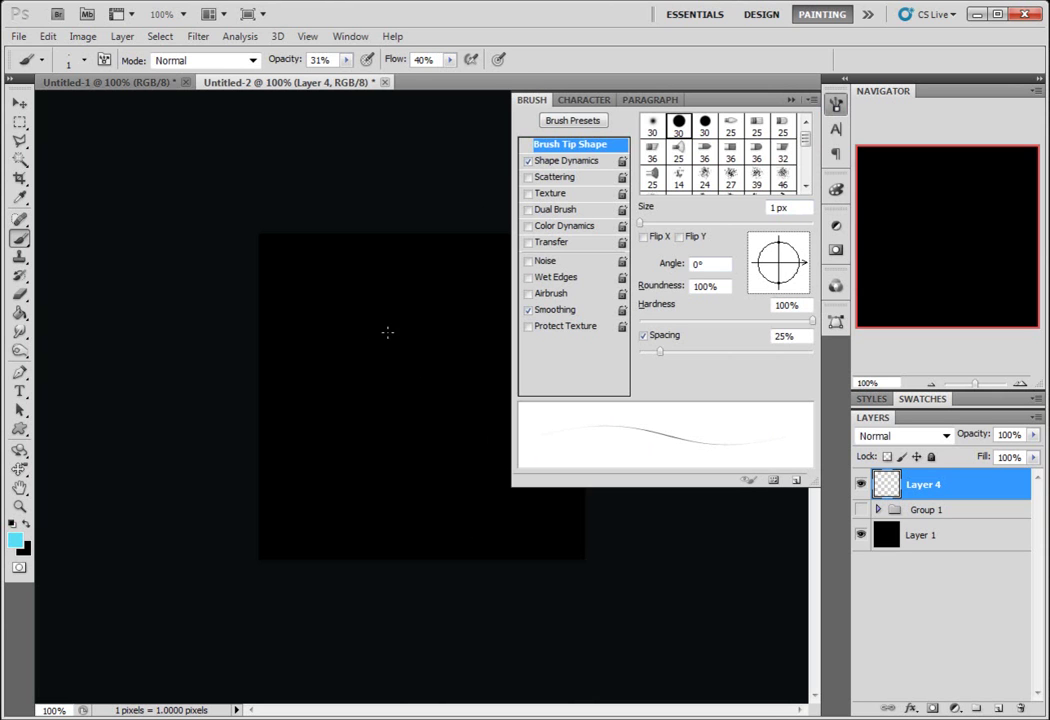
{"action": "left_click", "coordinate": [790, 99]}
Raise the brush opacity and flow to 100%.
{"action": "left_click", "coordinate": [346, 60]}
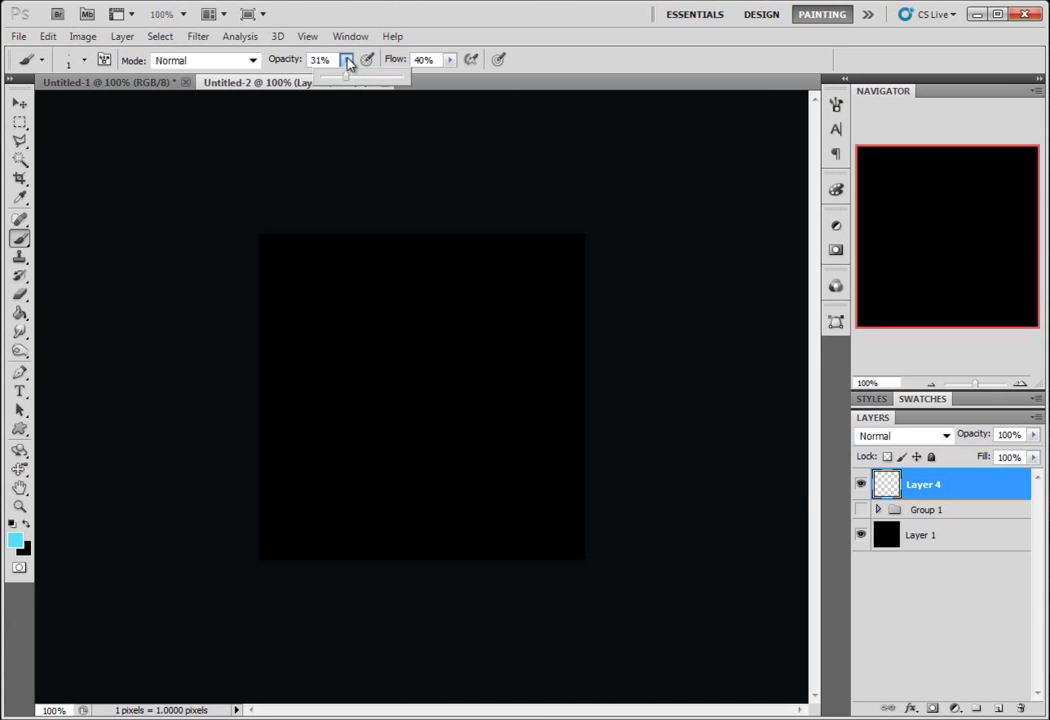
{"action": "left_click_drag", "start_coordinate": [347, 77], "coordinate": [419, 86]}
{"action": "left_click", "coordinate": [450, 60]}
{"action": "left_click_drag", "start_coordinate": [451, 78], "coordinate": [527, 87]}
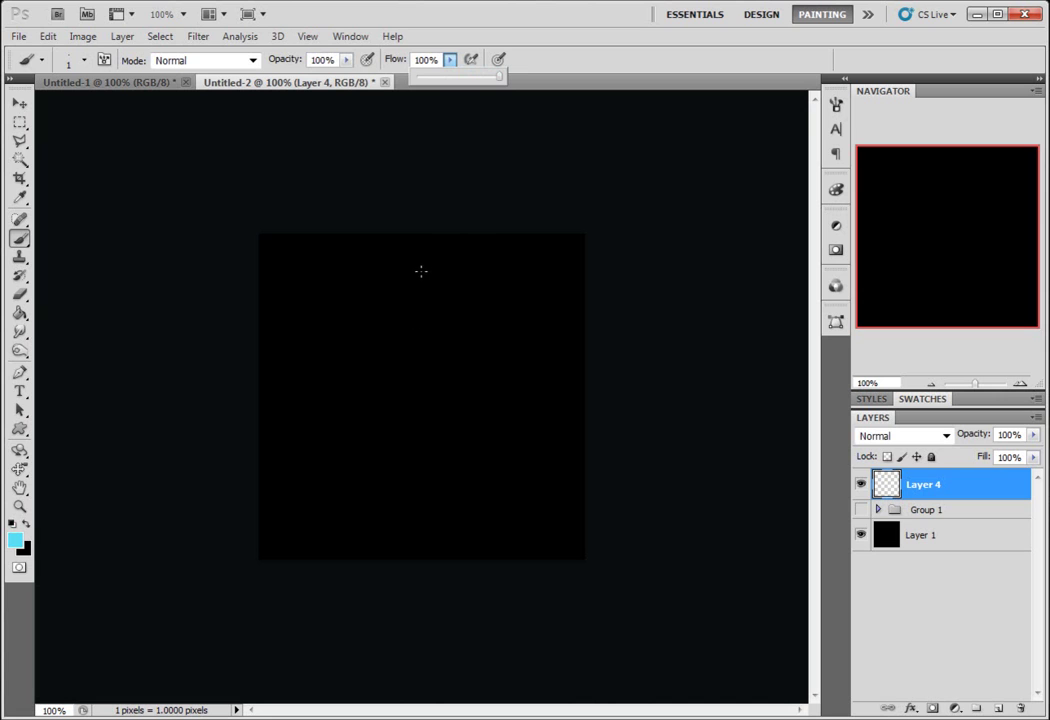
Paint a thin cyan zigzag bolt on Layer 4 with a branch reaching up-left.
{"action": "left_click", "coordinate": [419, 268]}
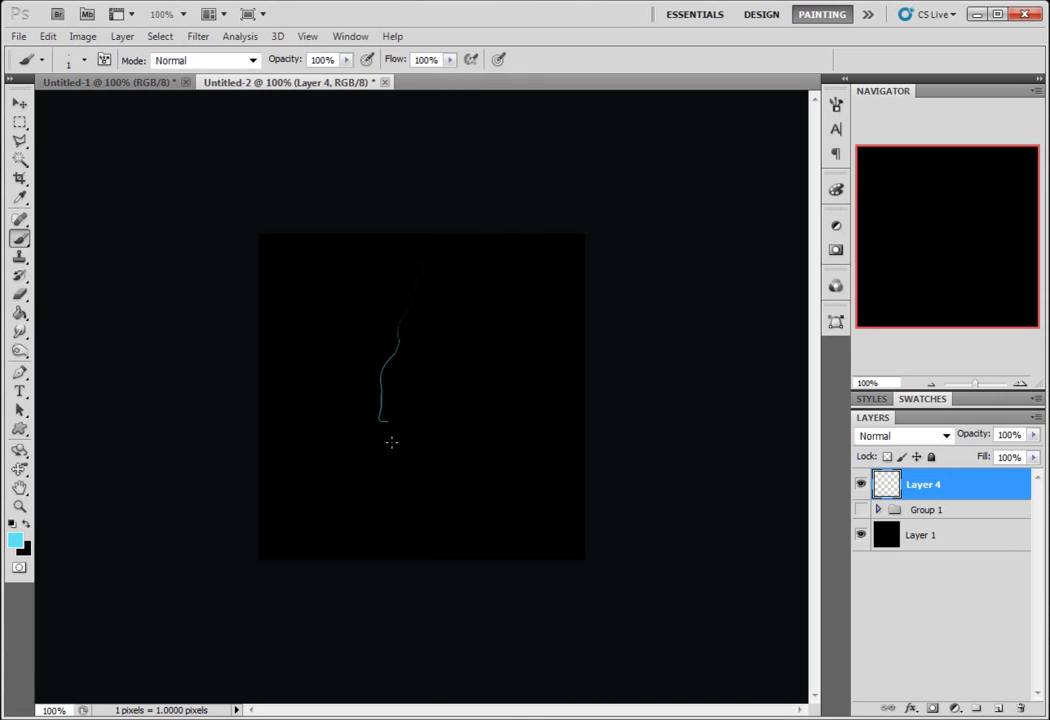
{"action": "left_click_drag", "start_coordinate": [391, 442], "coordinate": [411, 494]}
{"action": "left_click_drag", "start_coordinate": [451, 524], "coordinate": [470, 532]}
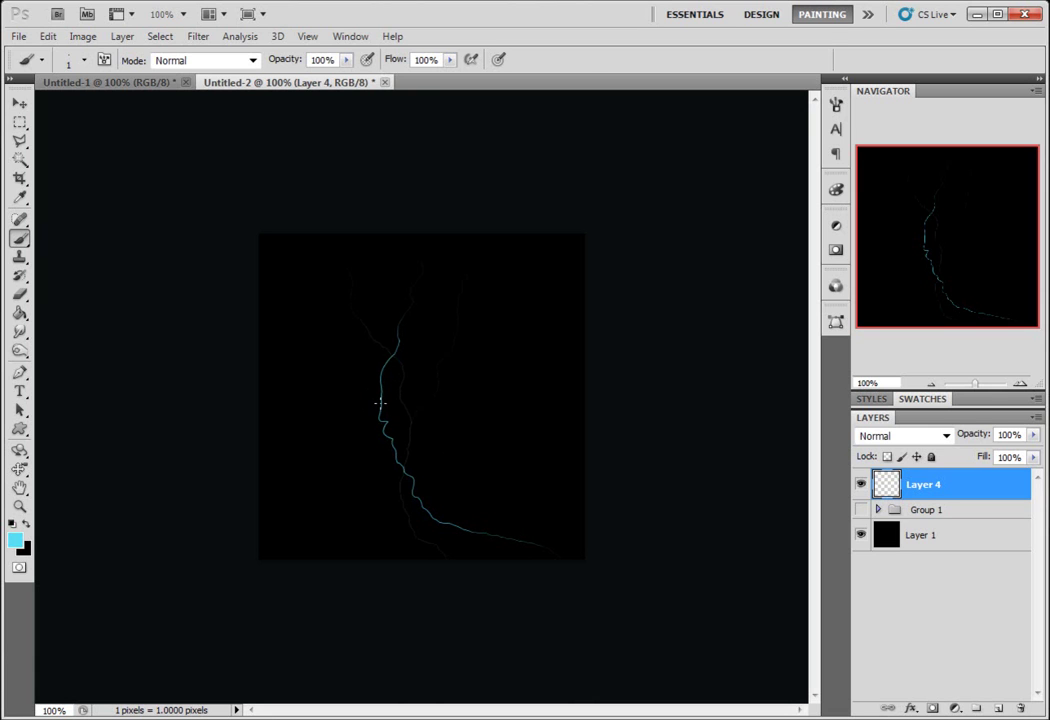
{"action": "mouse_move", "coordinate": [370, 393]}
{"action": "left_mouse_down"}
{"action": "mouse_move", "coordinate": [307, 333]}
{"action": "mouse_move", "coordinate": [289, 275]}
{"action": "left_mouse_up"}
{"action": "left_click", "coordinate": [1021, 384]}
Stamp bright cyan dots at the bolt's junctions and a few loose dots beside it.
{"action": "mouse_move", "coordinate": [938, 263]}
{"action": "left_mouse_down"}
{"action": "mouse_move", "coordinate": [938, 244]}
{"action": "mouse_move", "coordinate": [949, 281]}
{"action": "left_mouse_up"}
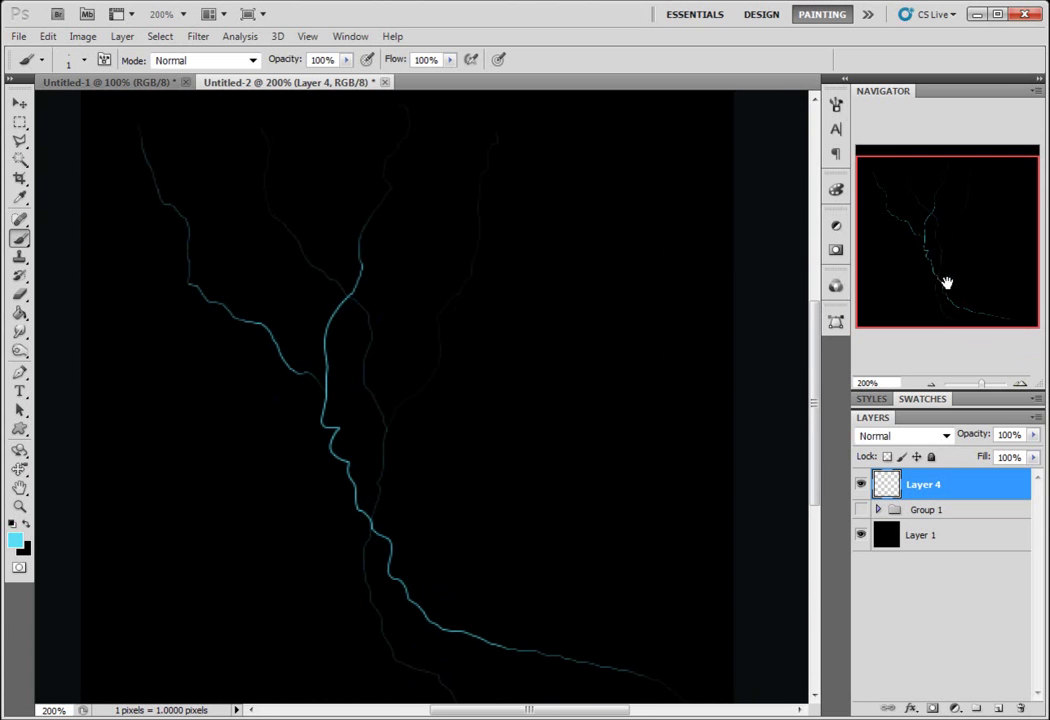
{"action": "left_click", "coordinate": [321, 423]}
{"action": "left_click", "coordinate": [388, 577]}
{"action": "left_click", "coordinate": [293, 476]}
{"action": "left_click", "coordinate": [443, 479]}
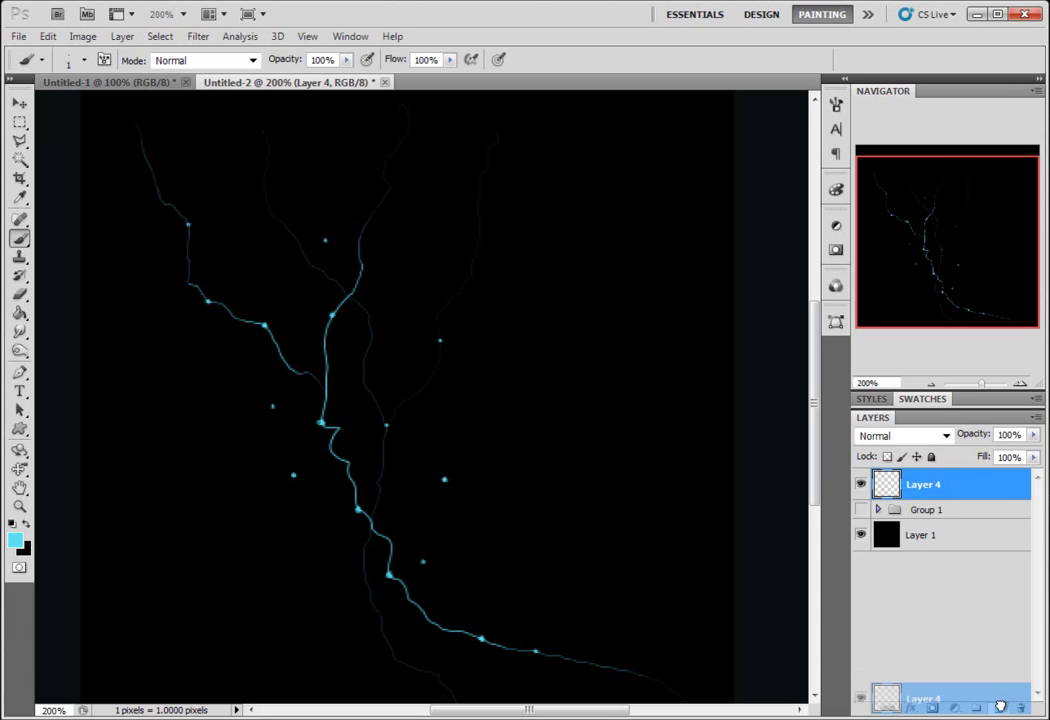
Duplicate Layer 4 and give the copy a 3-pixel Gaussian Blur.
{"action": "left_click_drag", "start_coordinate": [996, 503], "coordinate": [997, 707]}
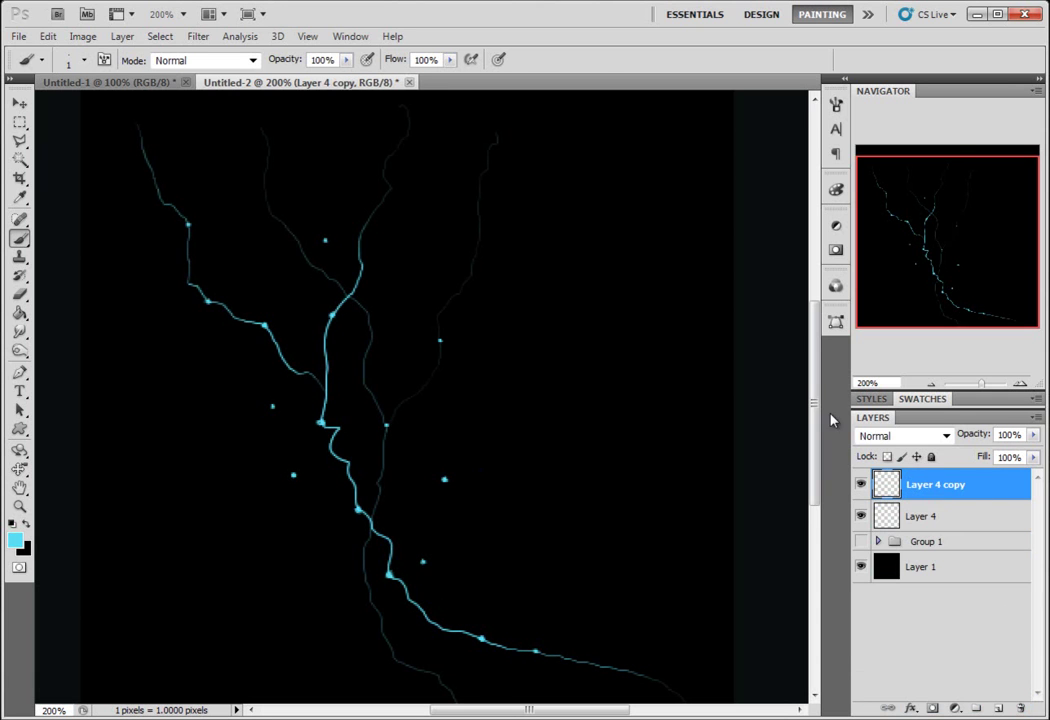
{"action": "left_click", "coordinate": [198, 36]}
{"action": "mouse_move", "coordinate": [237, 242]}
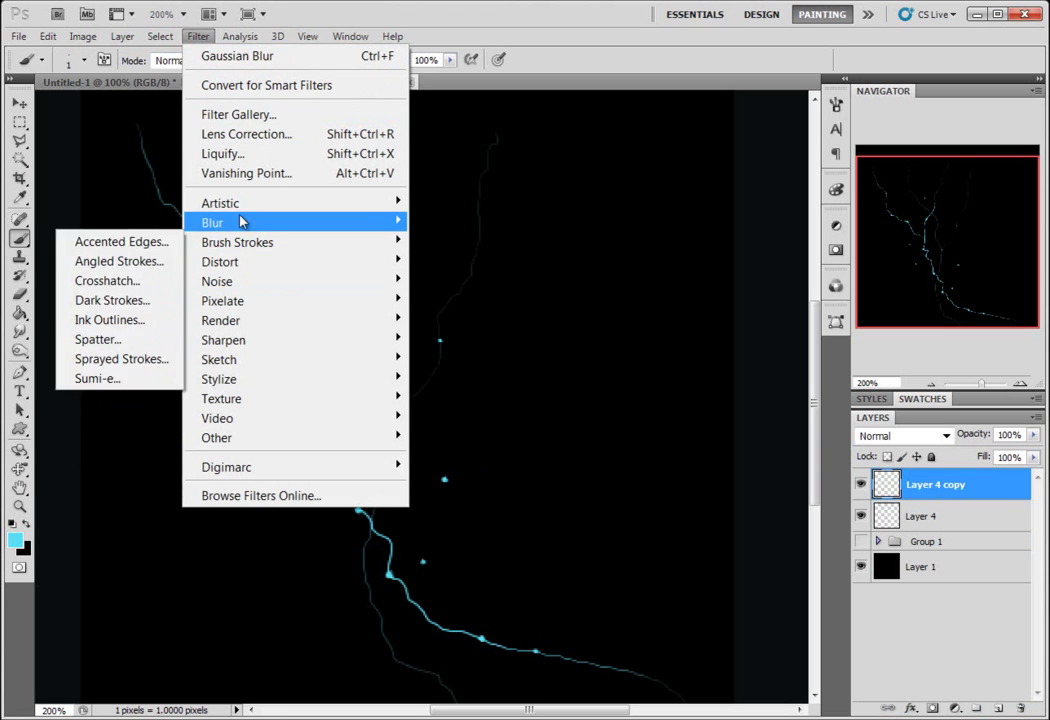
{"action": "left_click", "coordinate": [205, 36]}
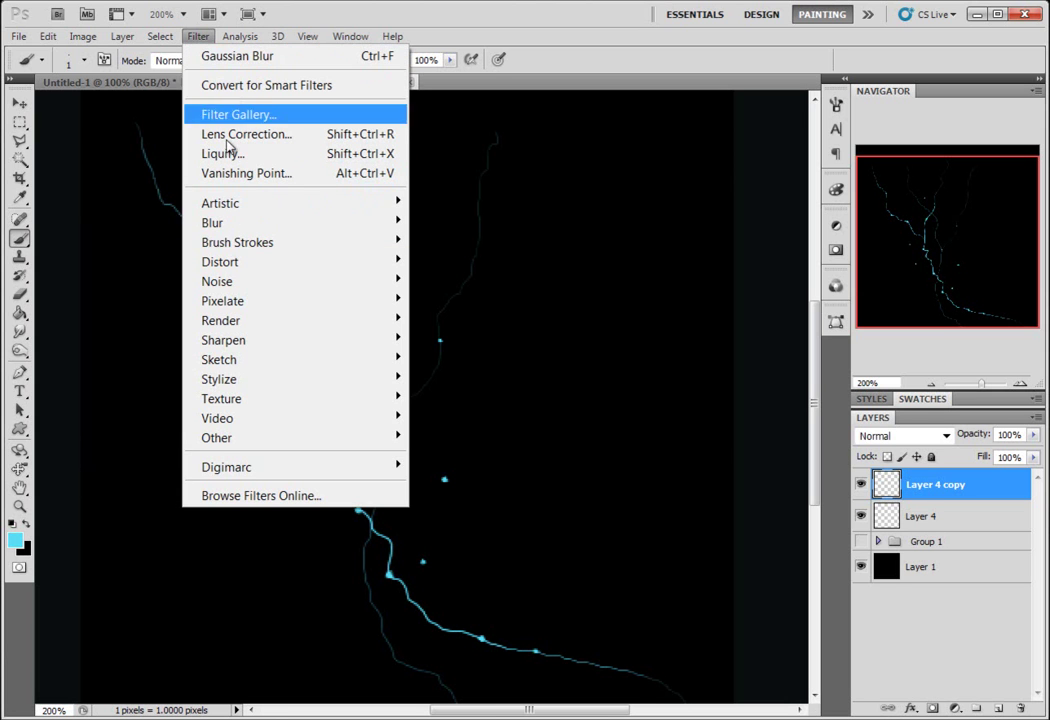
{"action": "mouse_move", "coordinate": [212, 222]}
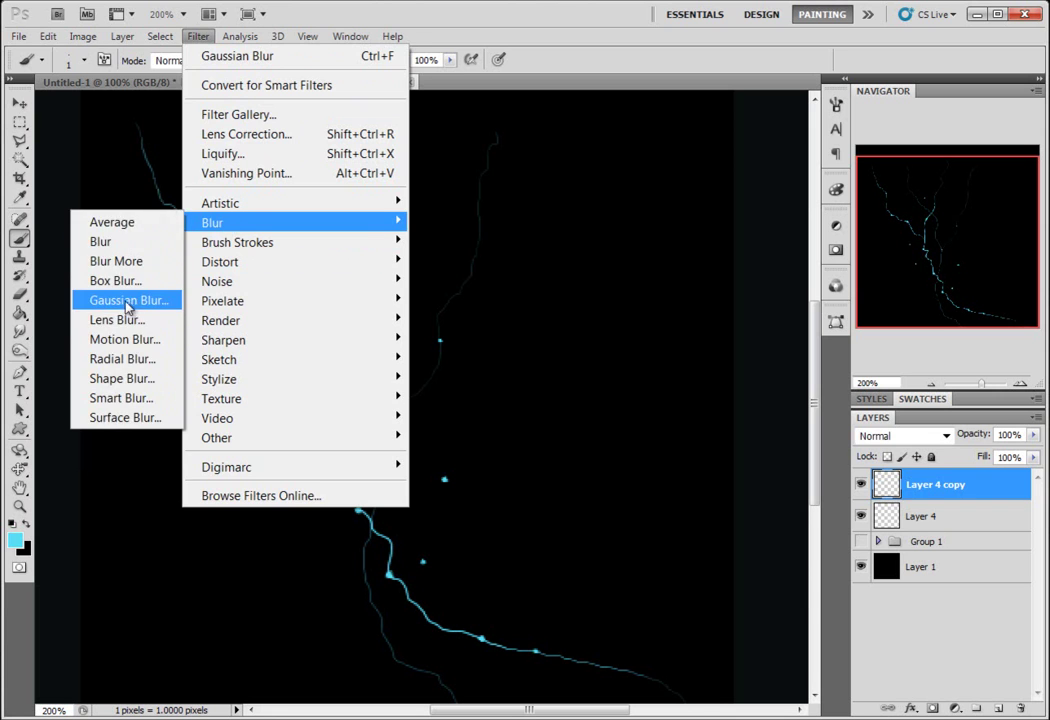
{"action": "left_click", "coordinate": [130, 300]}
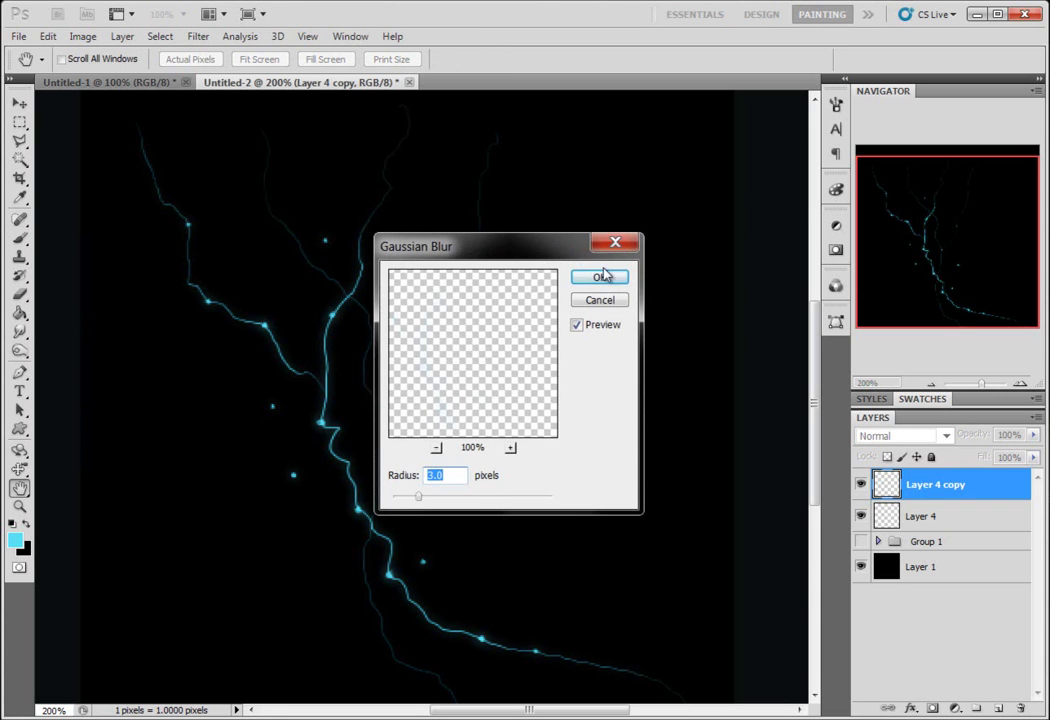
{"action": "left_click", "coordinate": [600, 277]}
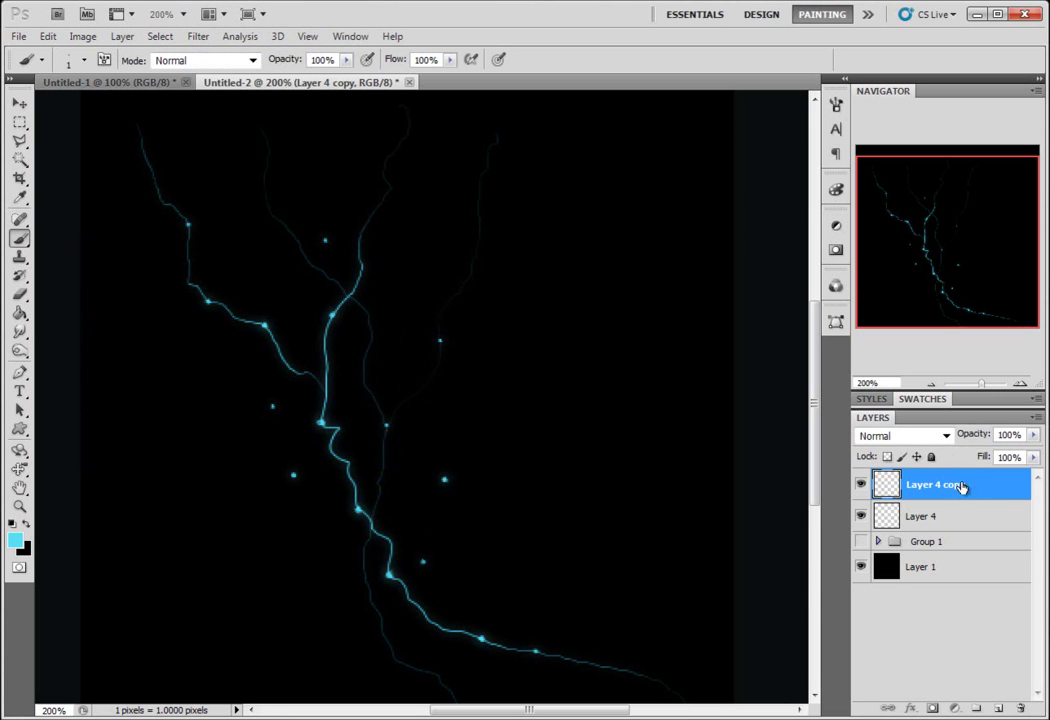
Duplicate the blurred copy, set it to Color Dodge, and drop Layer 4 copy to 51% opacity.
{"action": "left_click_drag", "start_coordinate": [963, 488], "coordinate": [998, 710]}
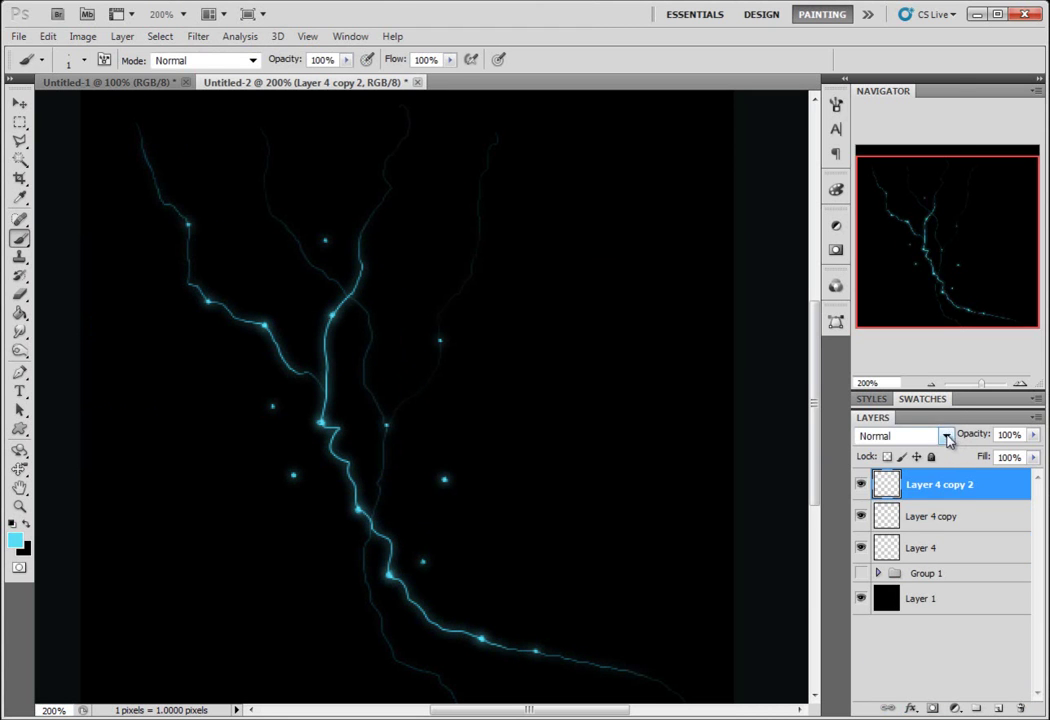
{"action": "left_click", "coordinate": [905, 436]}
{"action": "left_click", "coordinate": [900, 189]}
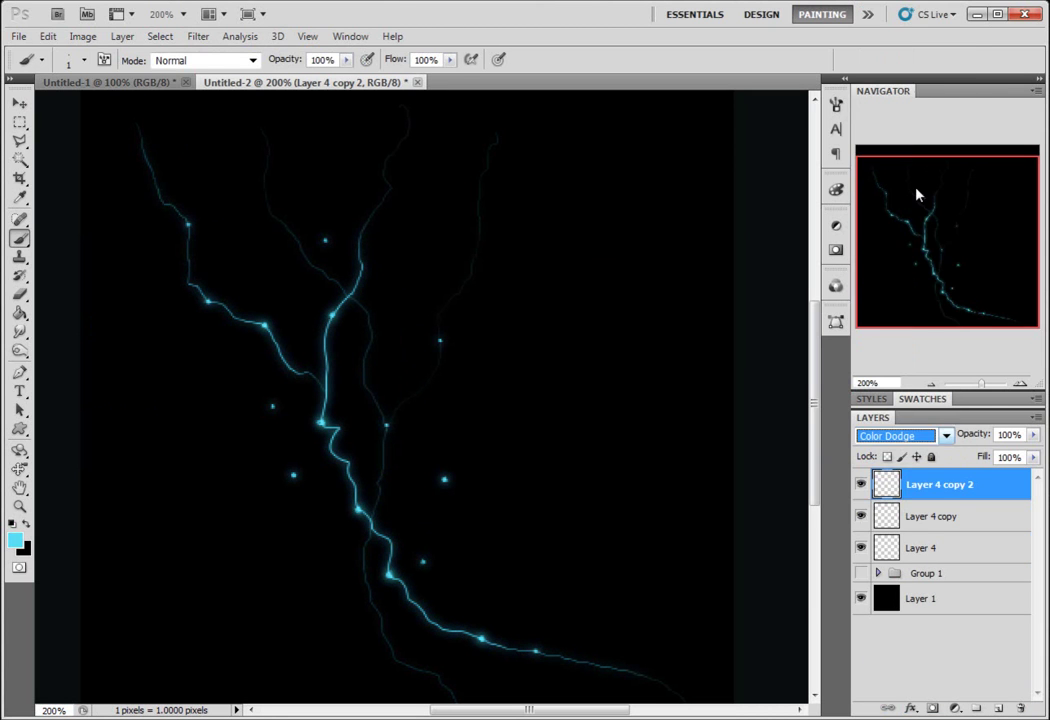
{"action": "left_click", "coordinate": [1024, 518]}
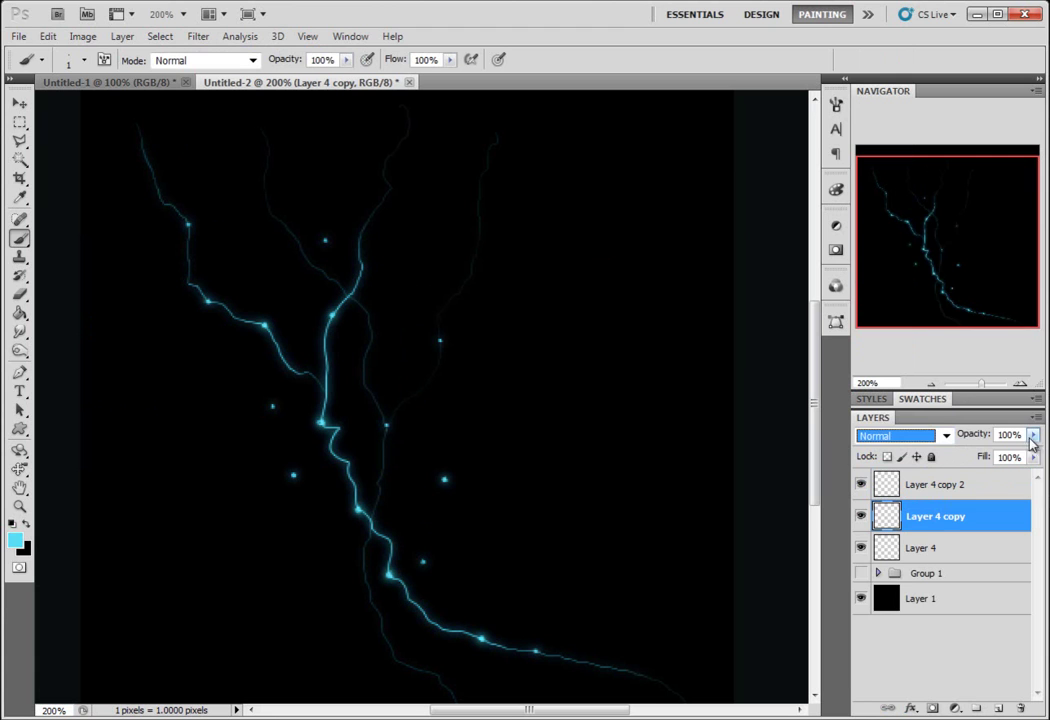
{"action": "left_click", "coordinate": [1033, 435]}
{"action": "left_click_drag", "start_coordinate": [1033, 455], "coordinate": [995, 459]}
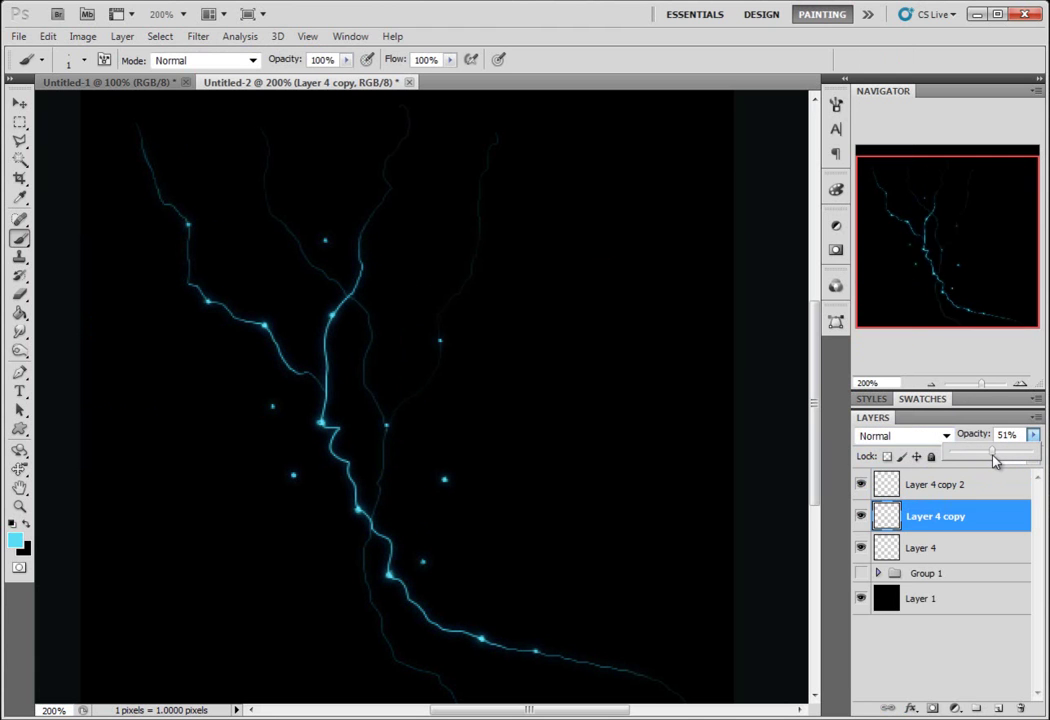
Group Layer 4 and its two copies into Group 2.
{"action": "left_click", "coordinate": [933, 384]}
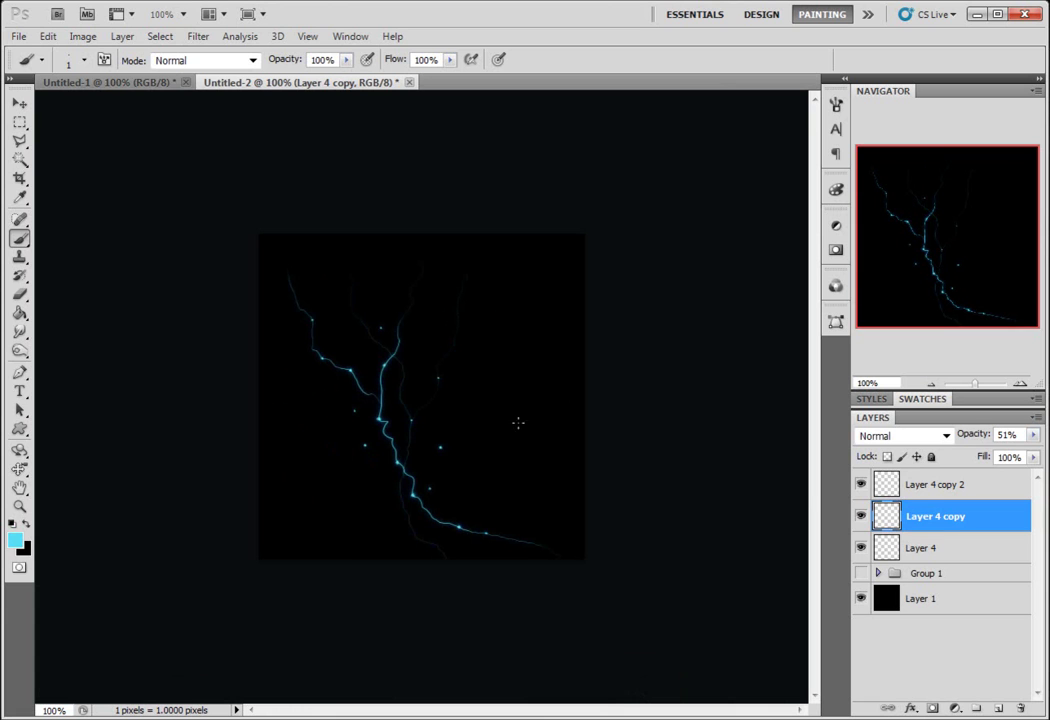
{"action": "left_click", "coordinate": [945, 548], "text": "shift"}
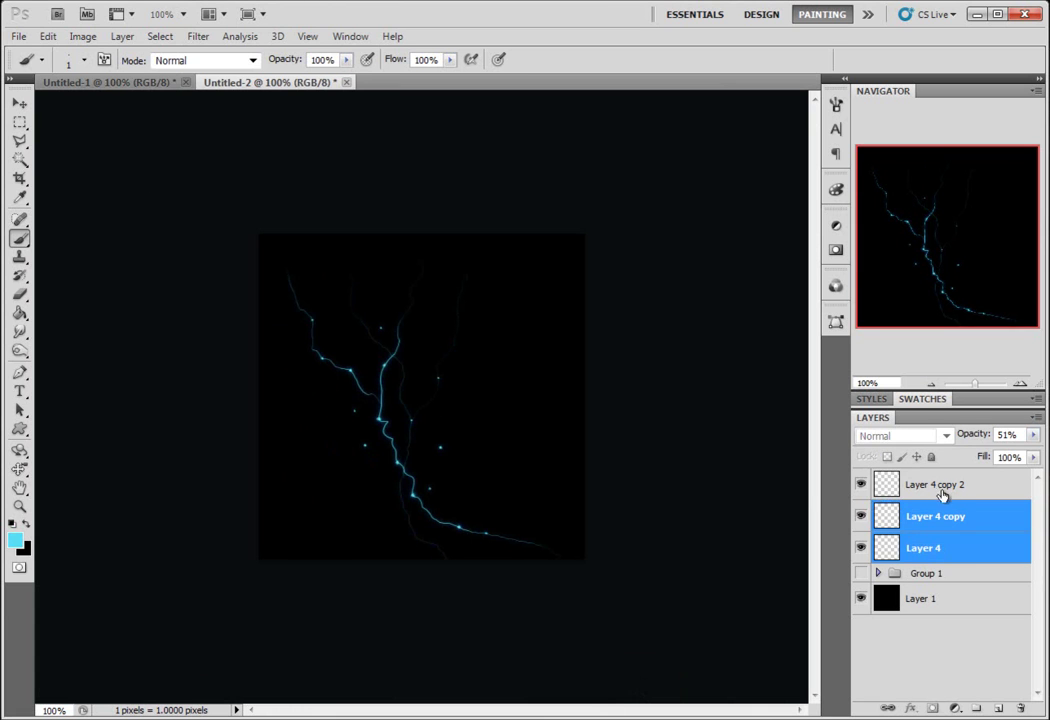
{"action": "left_click", "coordinate": [949, 484], "text": "shift"}
{"action": "key", "text": "ctrl+g"}
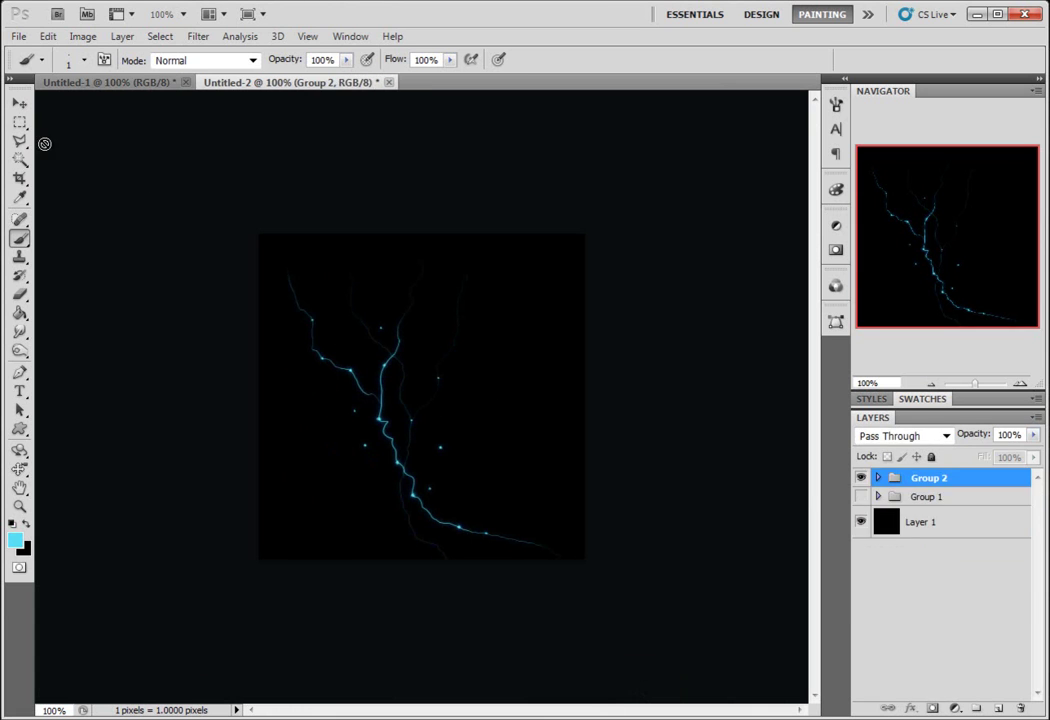
Scale Group 2 to about 77% and shift it up and right.
{"action": "left_click", "coordinate": [19, 103]}
{"action": "left_click_drag", "start_coordinate": [397, 427], "coordinate": [445, 401]}
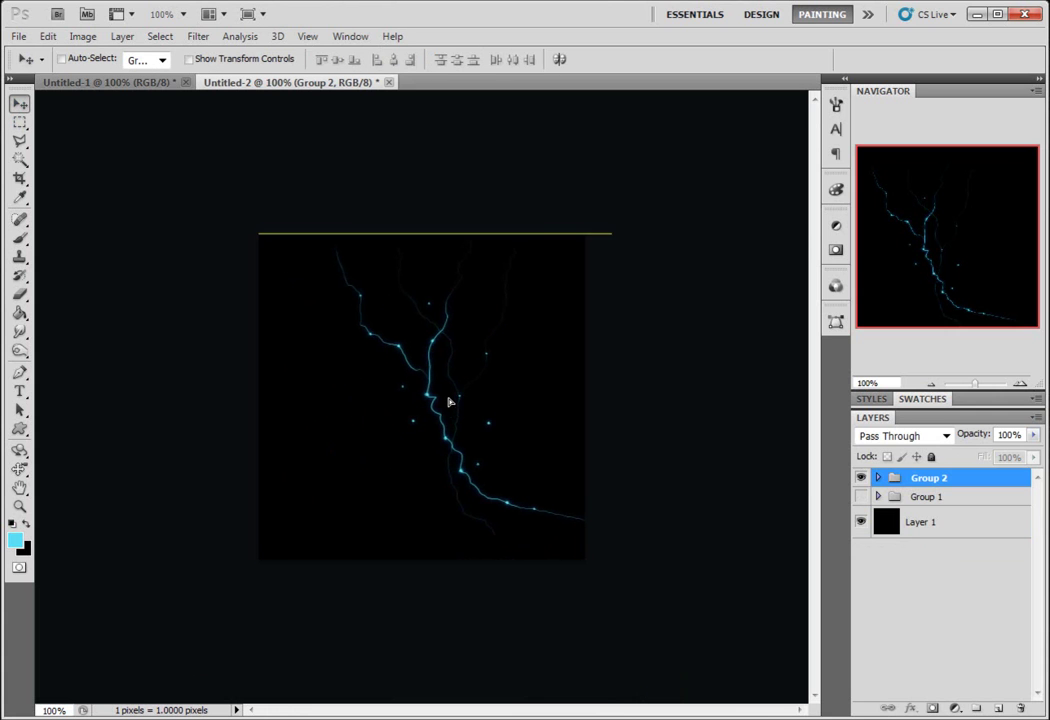
{"action": "left_click", "coordinate": [205, 59]}
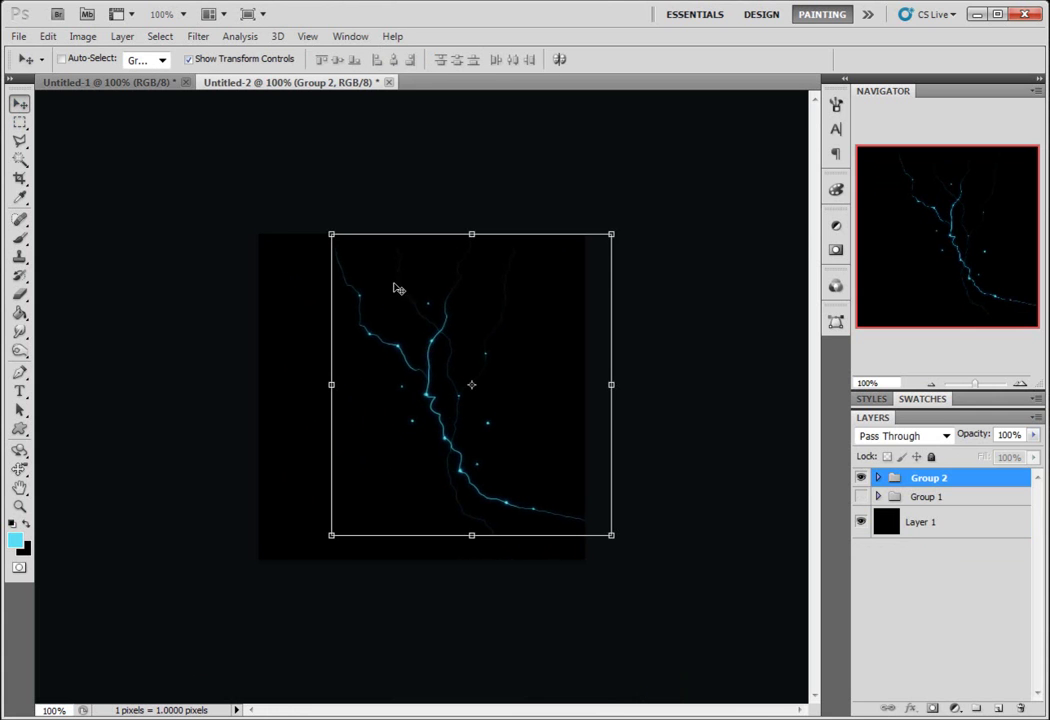
{"action": "left_click", "coordinate": [331, 234]}
{"action": "left_click_drag", "start_coordinate": [386, 290], "coordinate": [396, 302]}
{"action": "left_click_drag", "start_coordinate": [497, 382], "coordinate": [474, 325]}
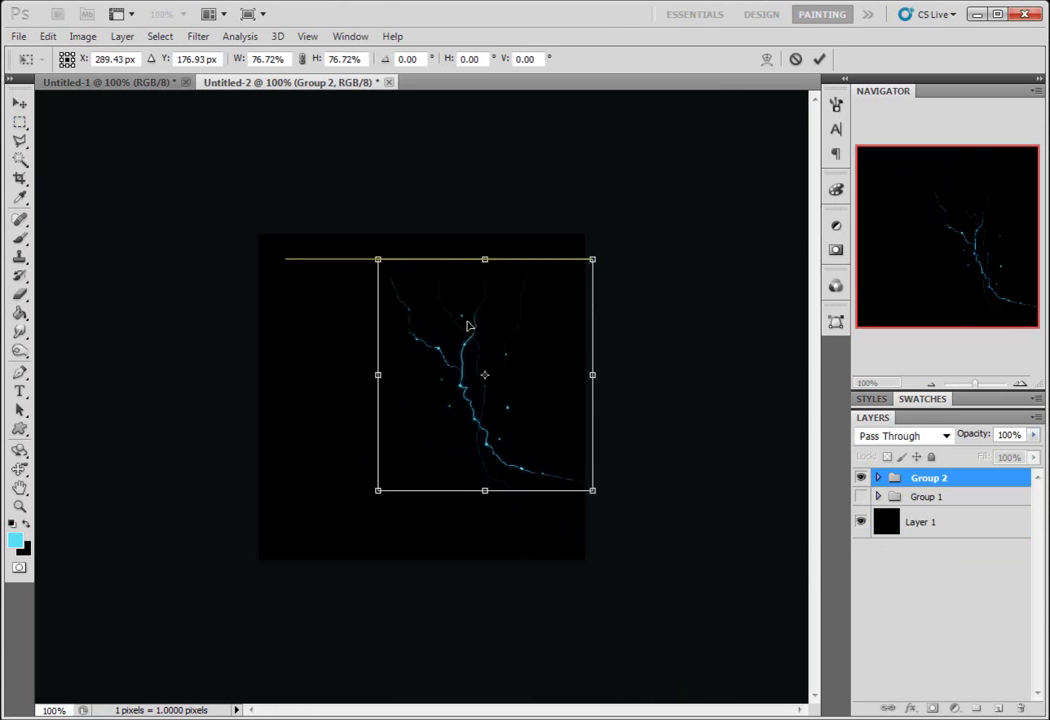
{"action": "key", "text": "Return"}
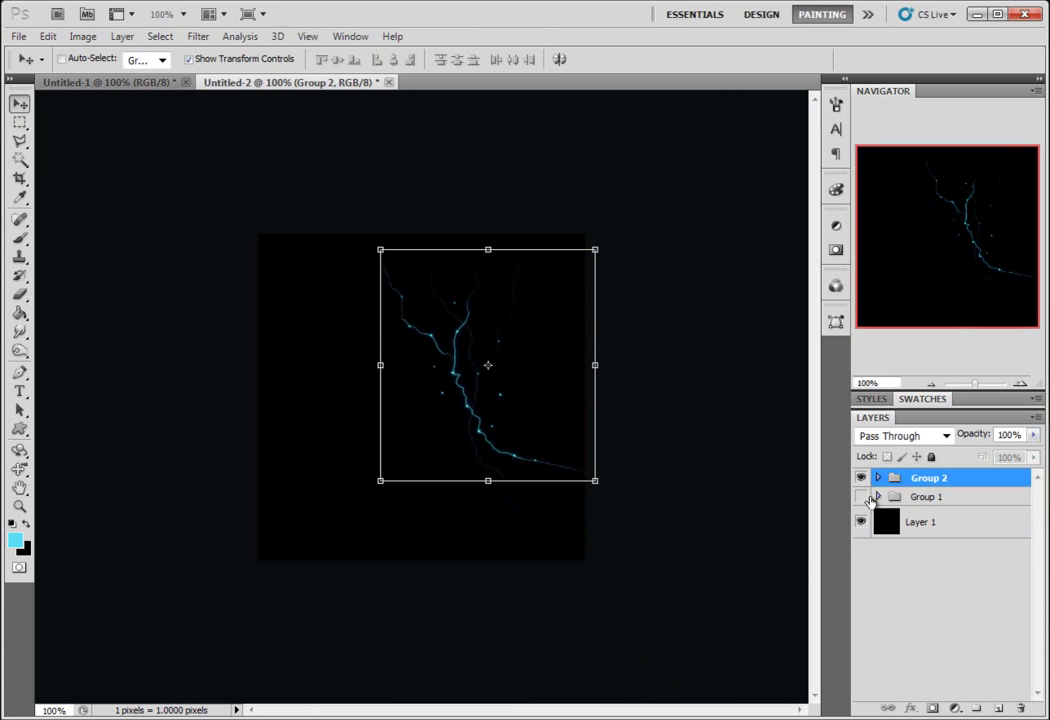
Show Group 1, scale it to about 72%, and place its bolt left of Group 2's bolt.
{"action": "left_click", "coordinate": [861, 497]}
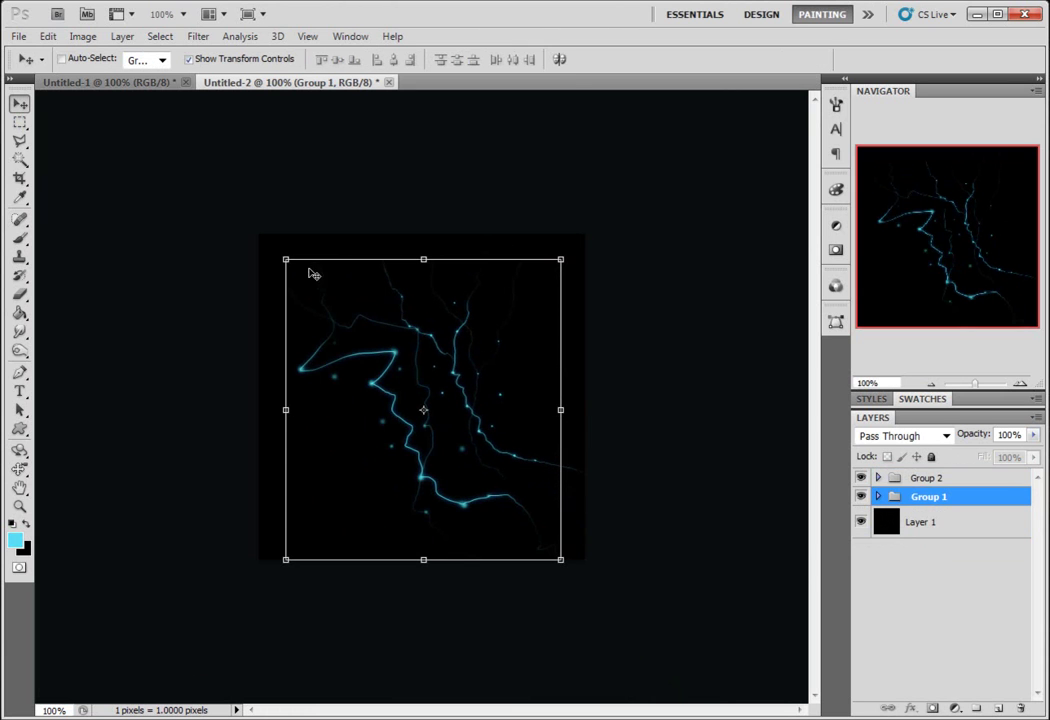
{"action": "left_click_drag", "start_coordinate": [561, 261], "coordinate": [473, 337]}
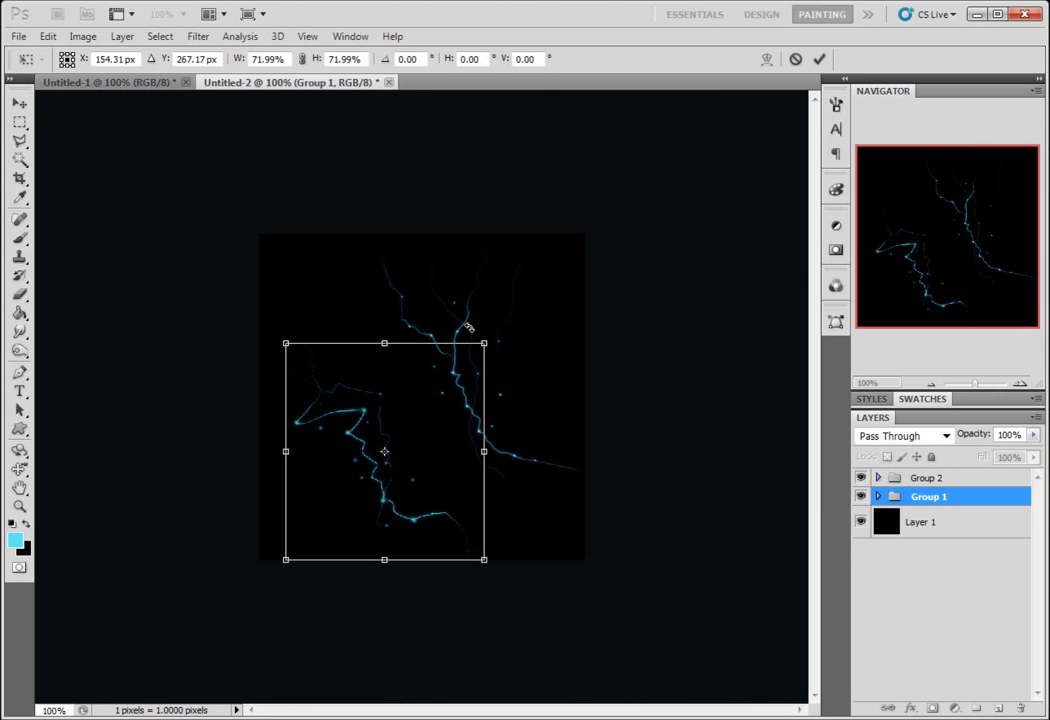
{"action": "key", "text": "Return"}
{"action": "left_click_drag", "start_coordinate": [382, 434], "coordinate": [369, 418]}
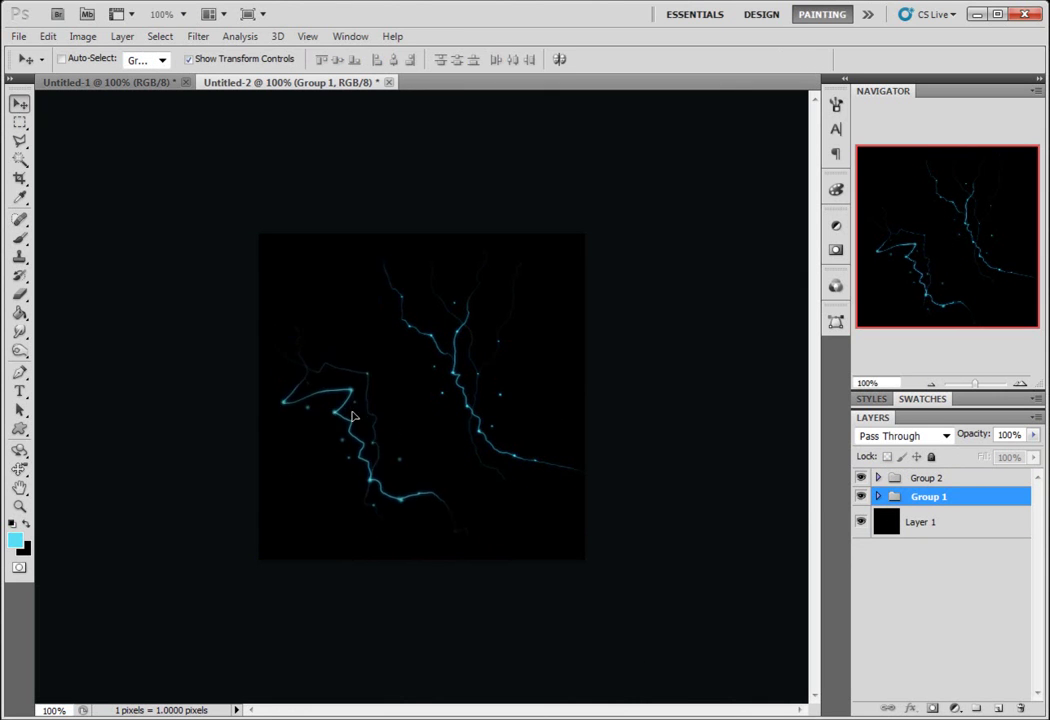
{"action": "left_click", "coordinate": [958, 478]}
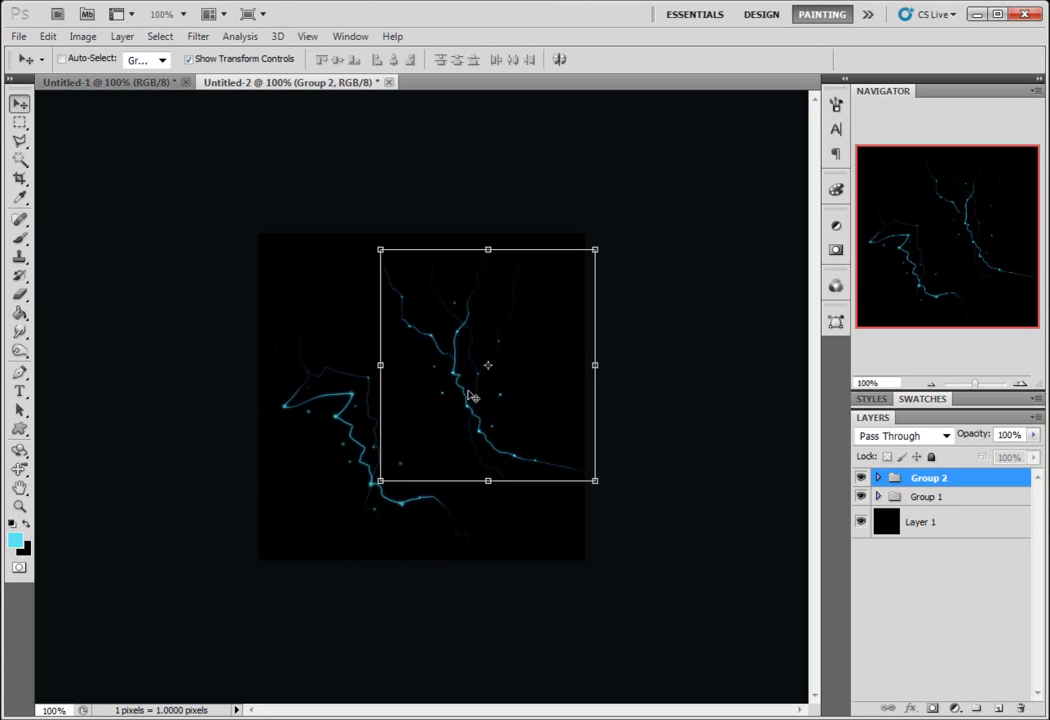
{"action": "mouse_move", "coordinate": [480, 398]}
{"action": "left_mouse_down"}
{"action": "mouse_move", "coordinate": [480, 410]}
{"action": "mouse_move", "coordinate": [461, 397]}
{"action": "left_mouse_up"}
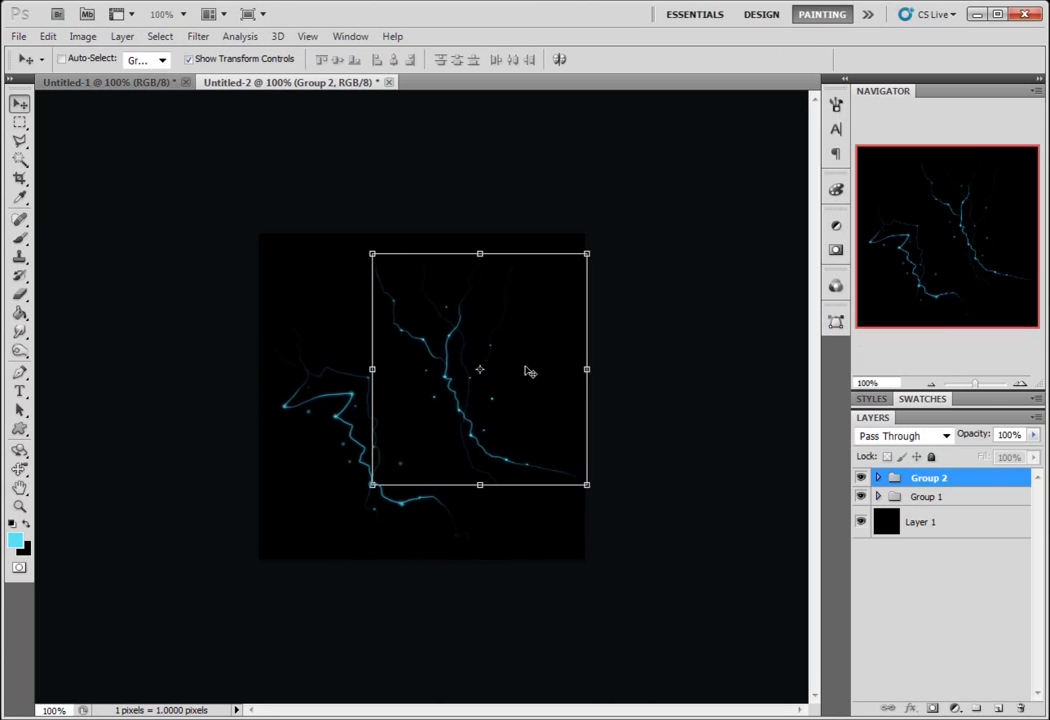
{"action": "mouse_move", "coordinate": [532, 370]}
{"action": "left_mouse_down"}
{"action": "mouse_move", "coordinate": [516, 390]}
{"action": "mouse_move", "coordinate": [511, 358]}
{"action": "left_mouse_up"}
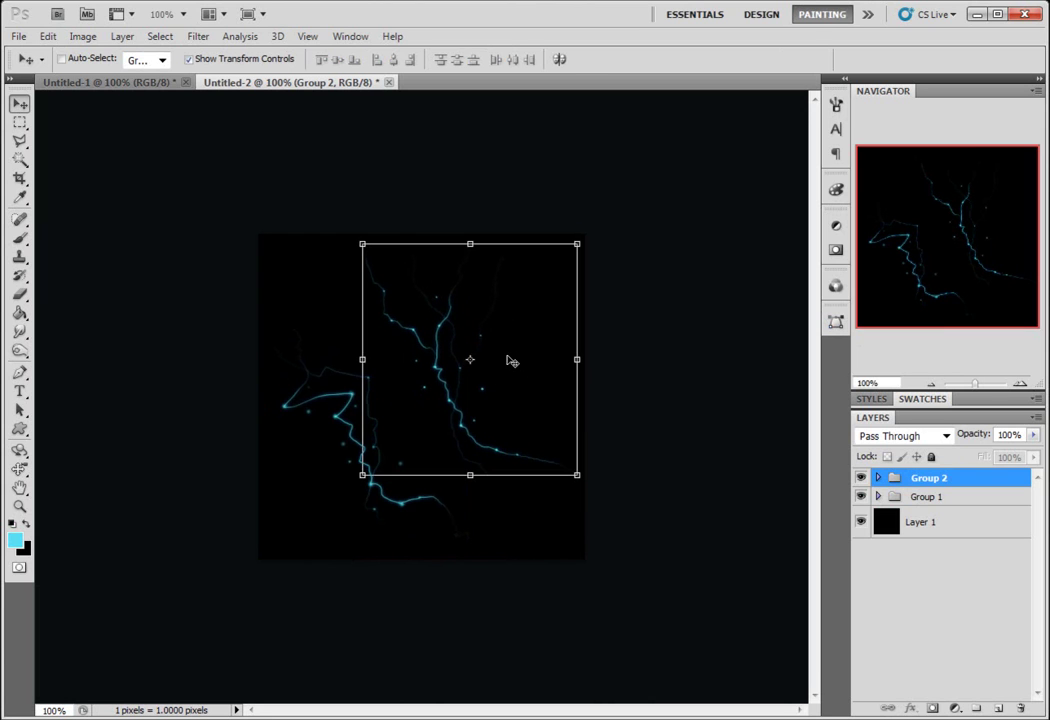